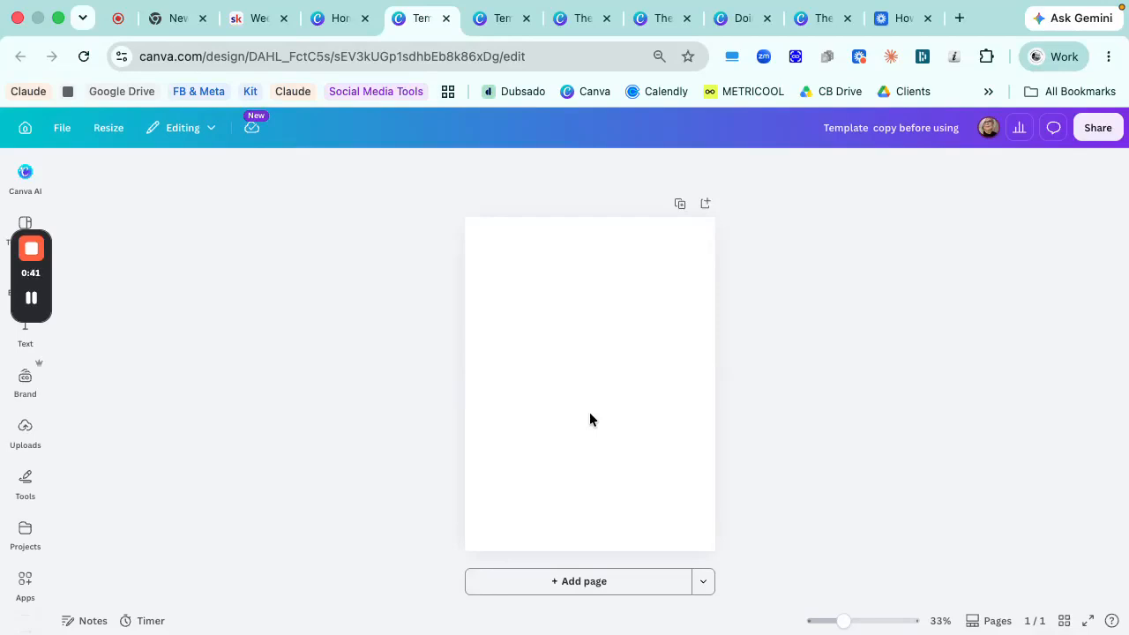
- Make a copy of the blank template design
{"action": "left_click", "coordinate": [589, 419]}
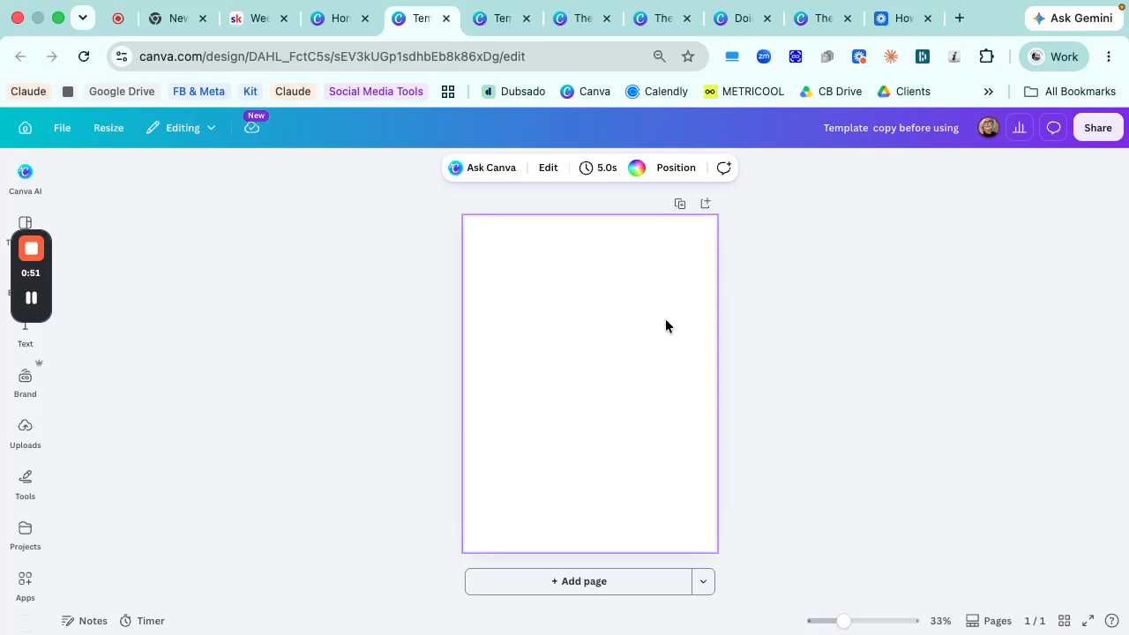
{"action": "left_click", "coordinate": [58, 129]}
{"action": "left_click", "coordinate": [150, 456]}
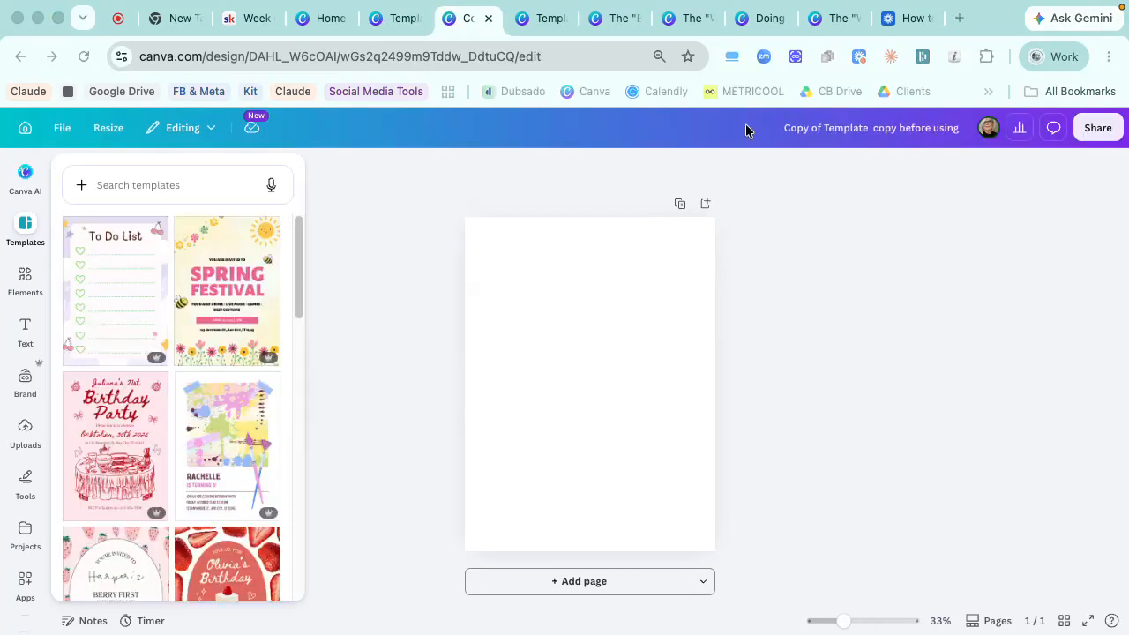
- Replace the copied design's title with The "Before and After Hiring a VA" Post -
{"action": "left_click", "coordinate": [788, 124]}
{"action": "left_click", "coordinate": [810, 127]}
{"action": "type", "text": "The \"Before and After Hiring a VA\" Post"}
{"action": "type", "text": "-"}
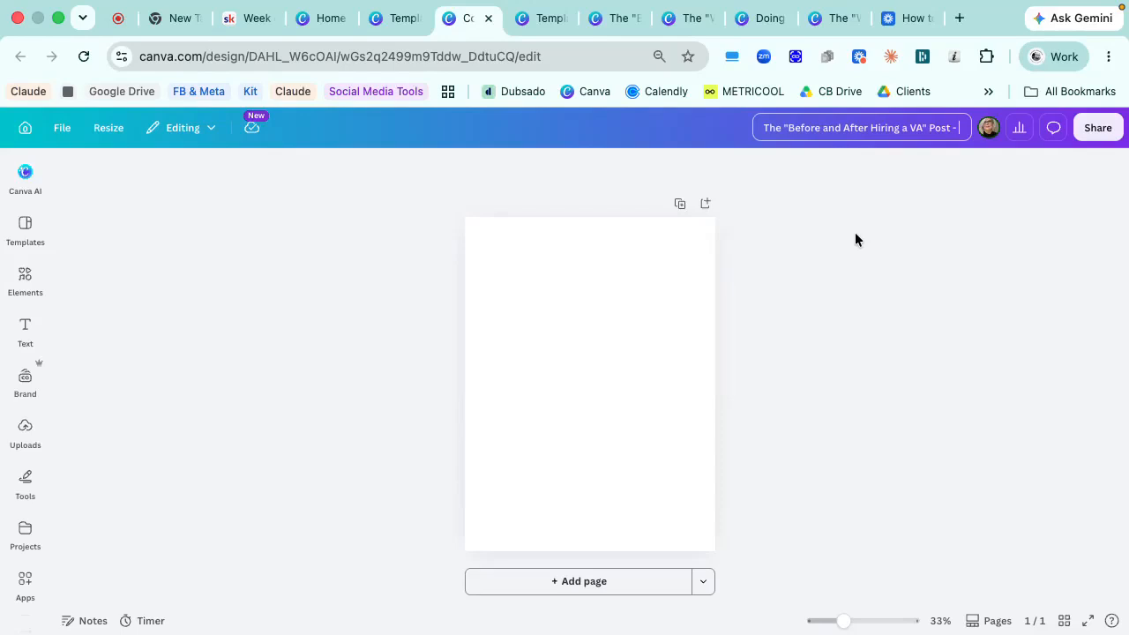
- Copy the title suffix from the "What's Actually Eating Your Time" design and append it here as "VPS PROMPT 5 WEEK OF JUNE 8"
{"action": "left_click", "coordinate": [681, 17]}
{"action": "left_click", "coordinate": [895, 130]}
{"action": "left_click", "coordinate": [895, 130]}
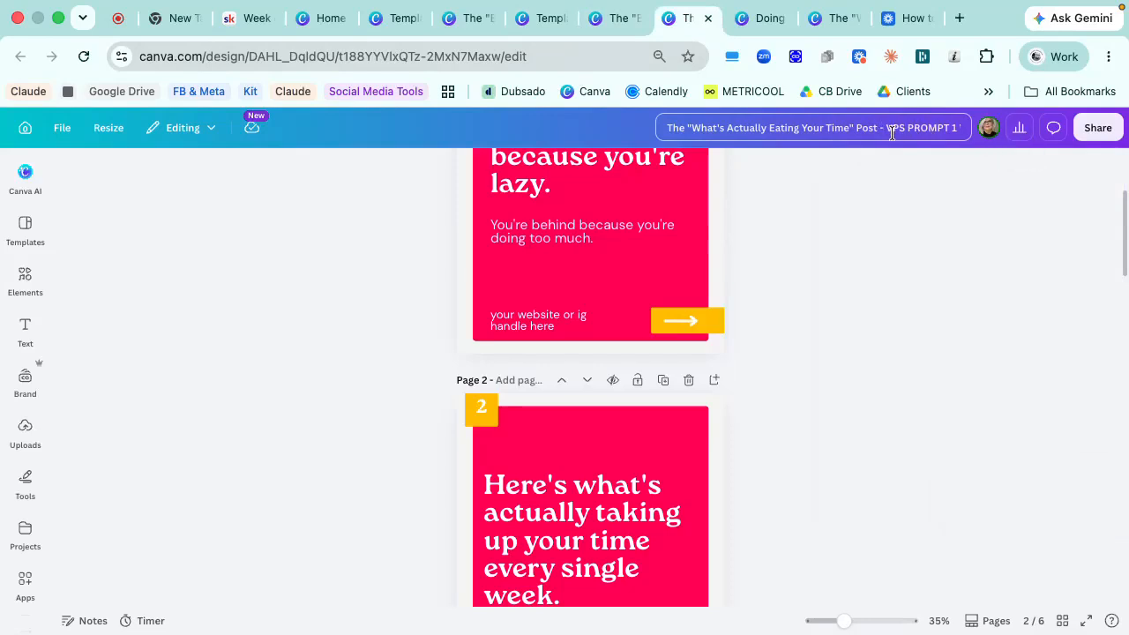
{"action": "left_click_drag", "start_coordinate": [886, 130], "coordinate": [988, 134]}
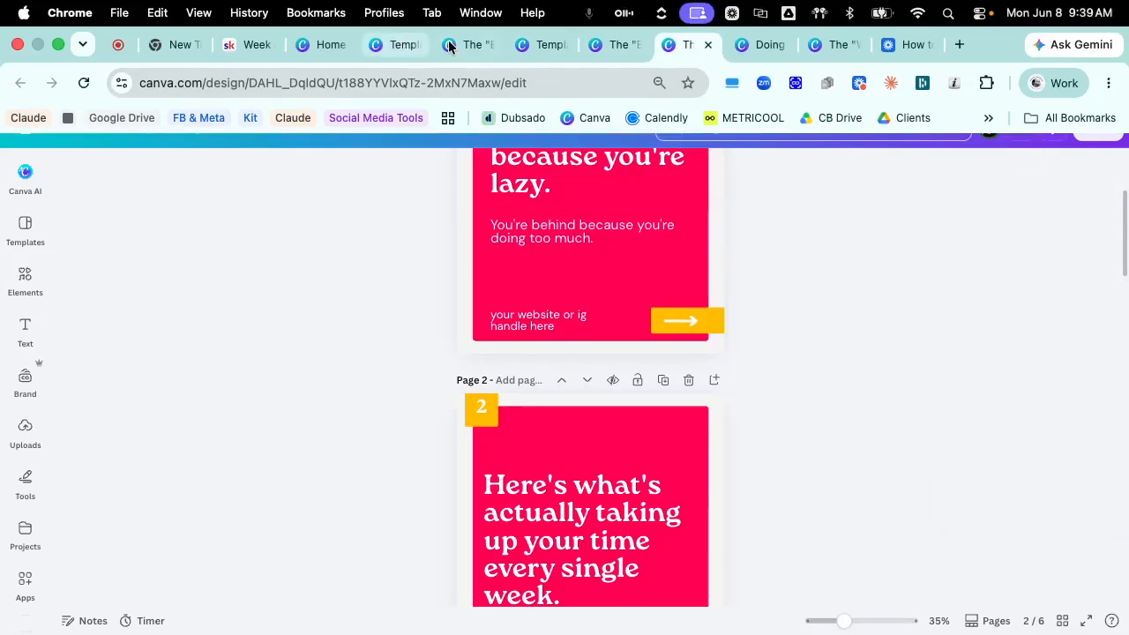
{"action": "left_click", "coordinate": [467, 18]}
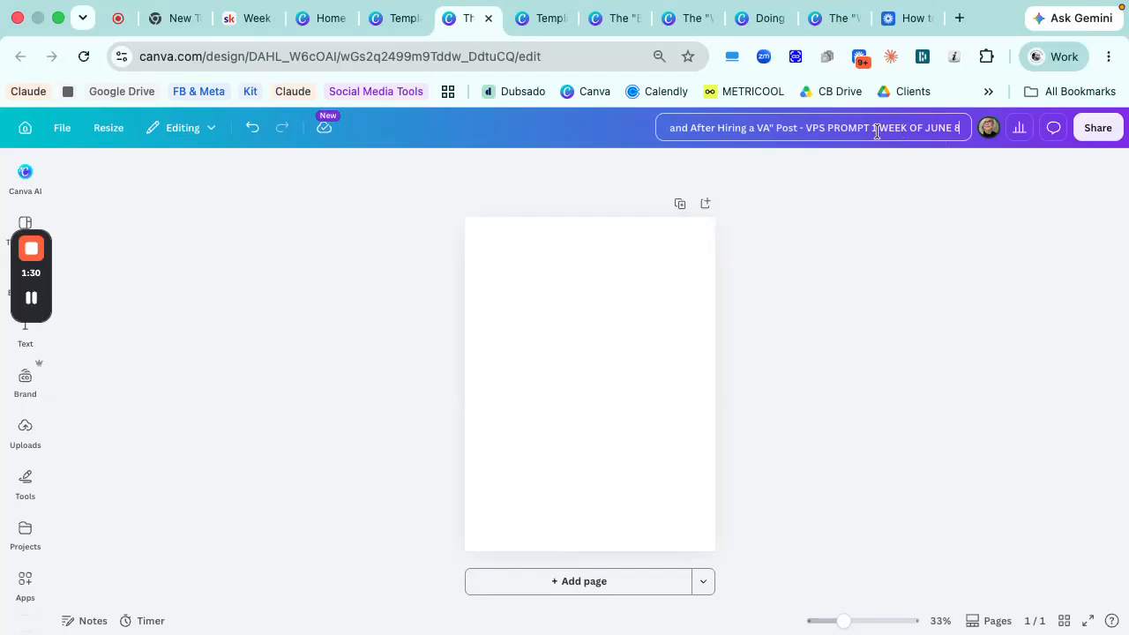
{"action": "left_click", "coordinate": [868, 130]}
{"action": "type", "text": "5"}
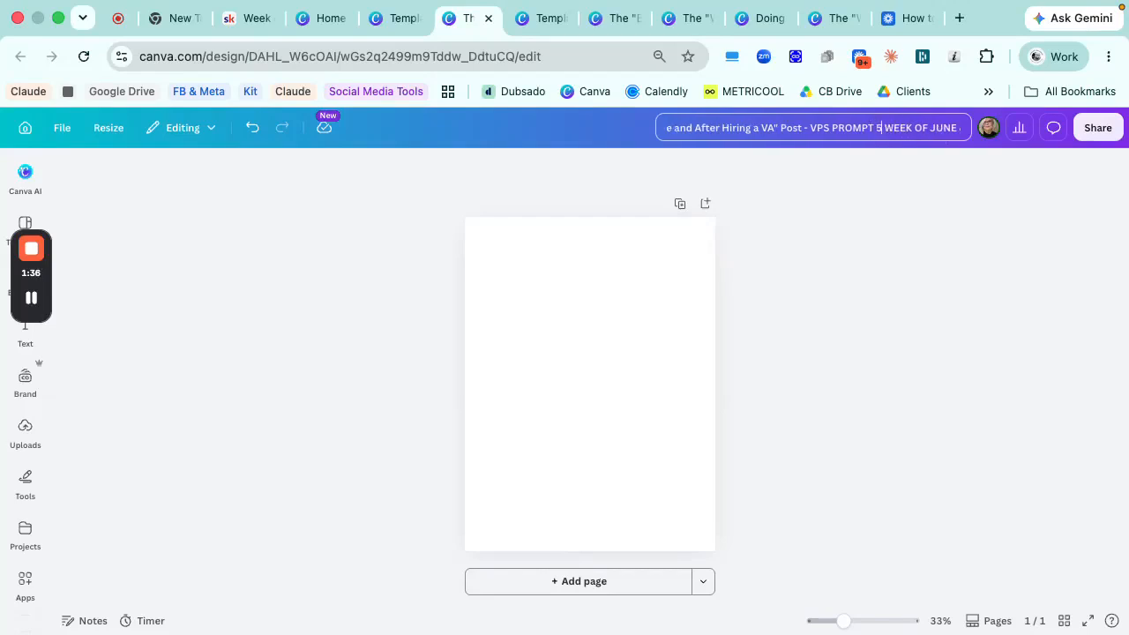
{"action": "left_click", "coordinate": [834, 313]}
{"action": "left_click", "coordinate": [595, 305]}
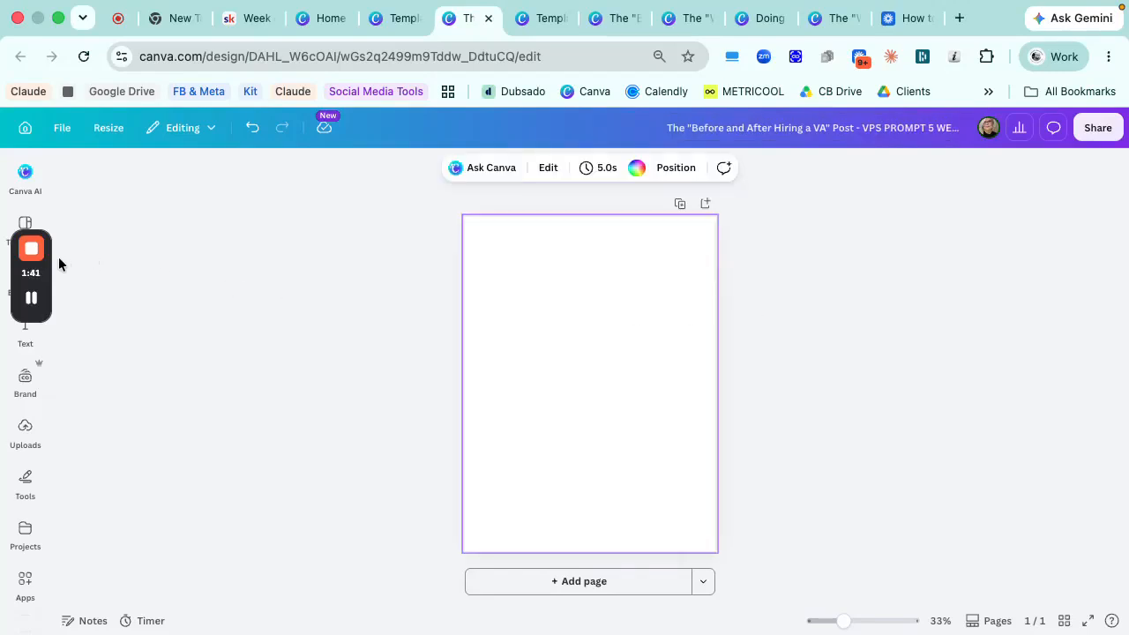
- Search the templates for "carousel" and browse the designs
{"action": "left_click_drag", "start_coordinate": [46, 269], "coordinate": [115, 459]}
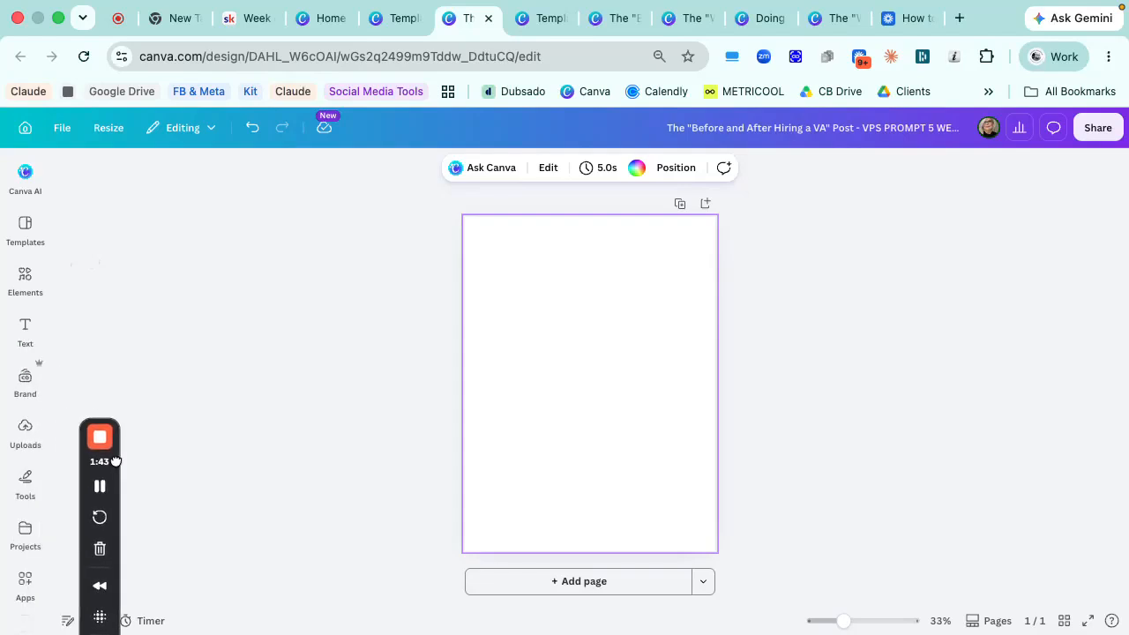
{"action": "left_click", "coordinate": [26, 231]}
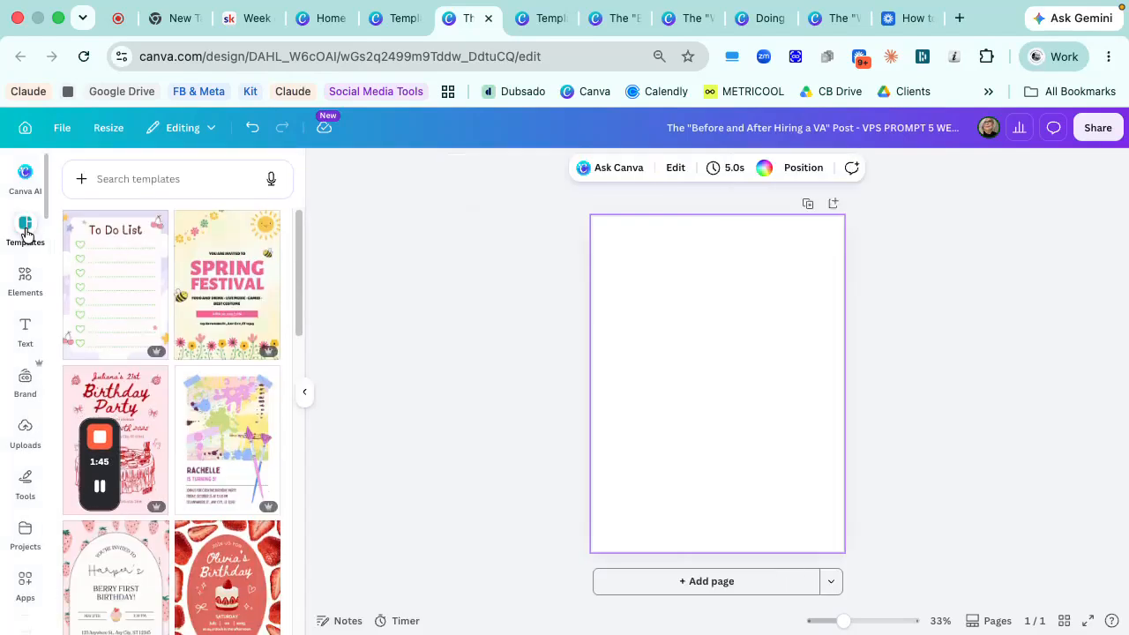
{"action": "left_click", "coordinate": [113, 182]}
{"action": "type", "text": "carousel"}
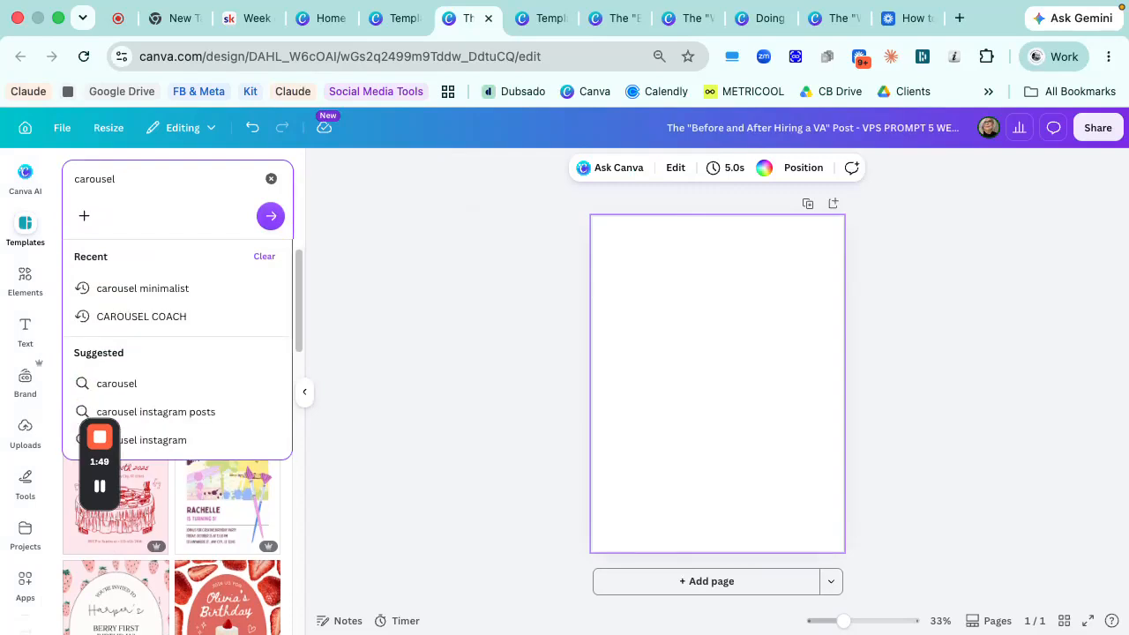
{"action": "key", "text": "Return"}
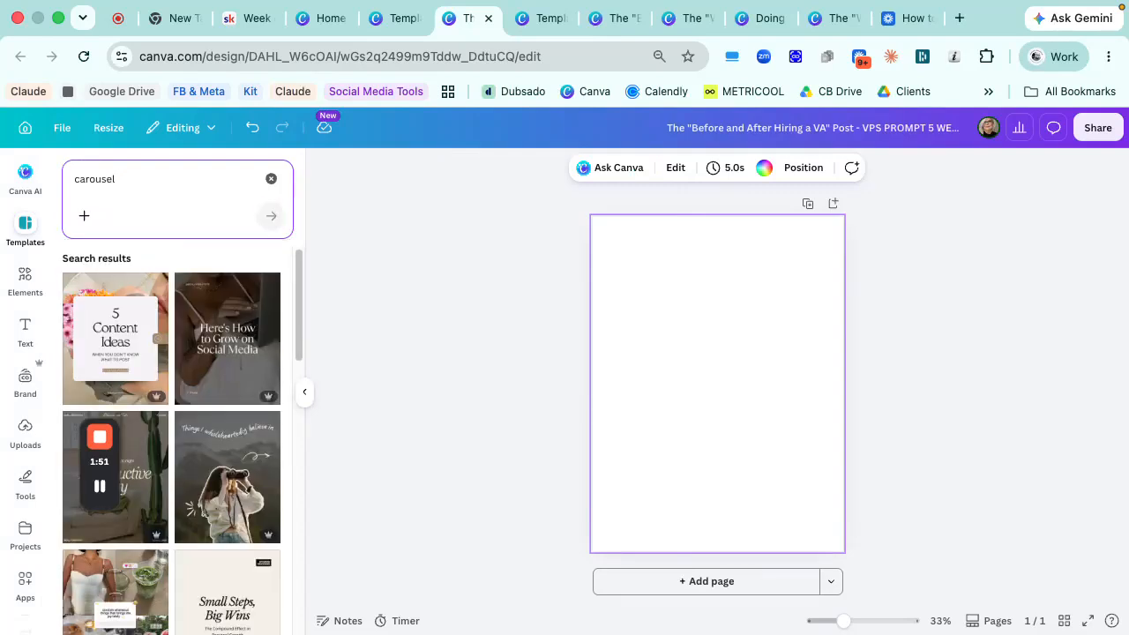
{"action": "scroll", "coordinate": [212, 362], "scroll_direction": "down", "scroll_amount": 1}
{"action": "scroll", "coordinate": [212, 361], "scroll_direction": "down", "scroll_amount": 10}
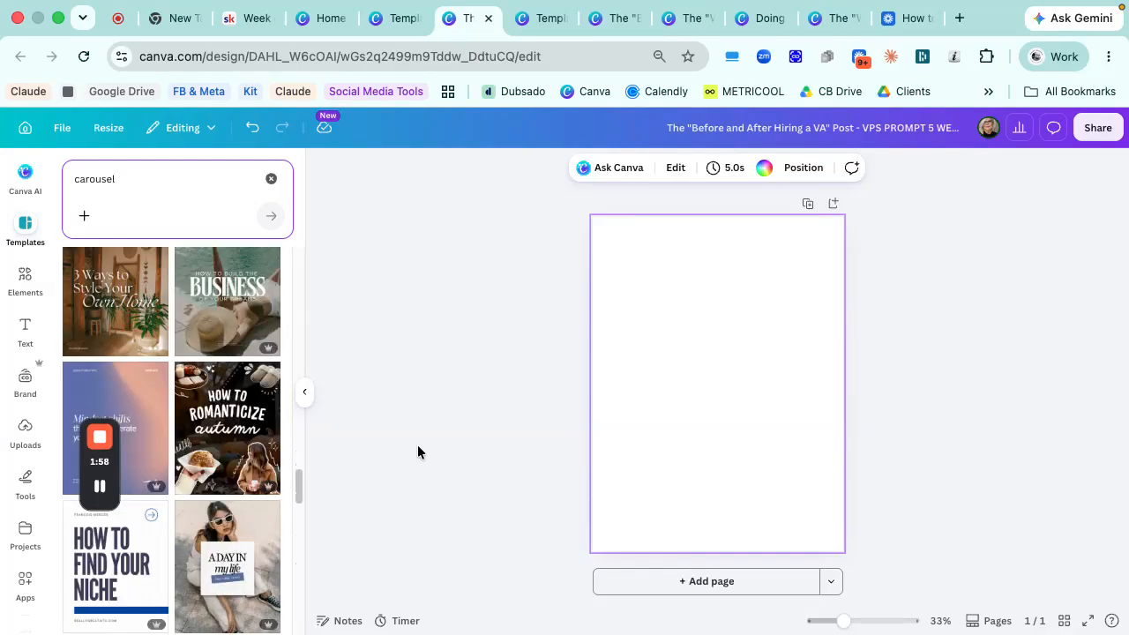
{"action": "scroll", "coordinate": [138, 414], "scroll_direction": "down", "scroll_amount": 5}
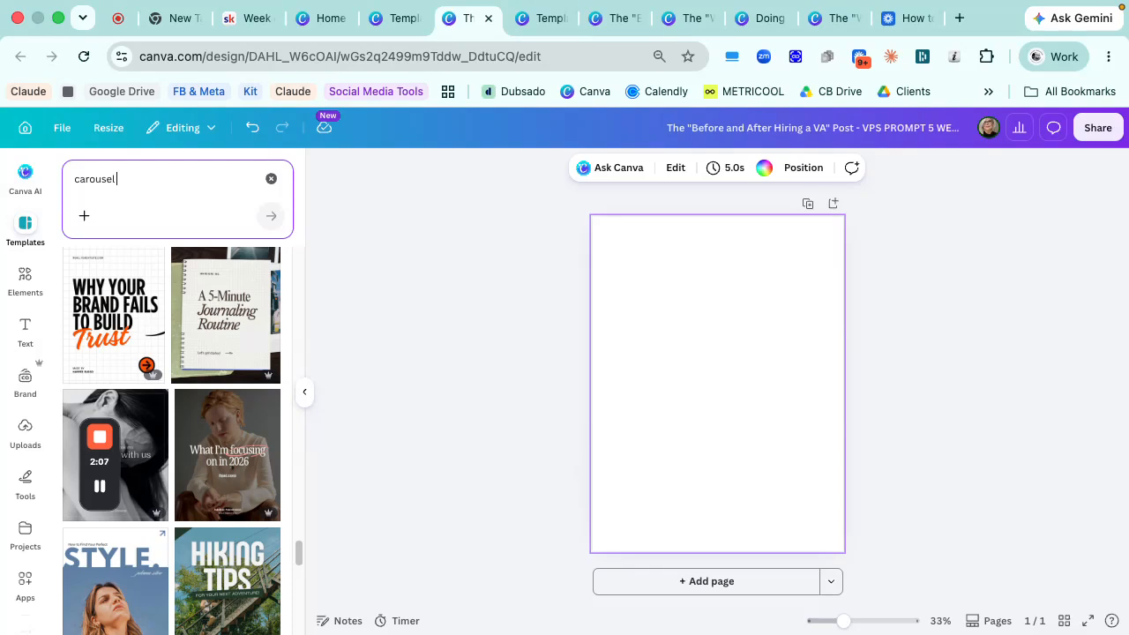
{"action": "scroll", "coordinate": [159, 351], "scroll_direction": "down", "scroll_amount": 1}
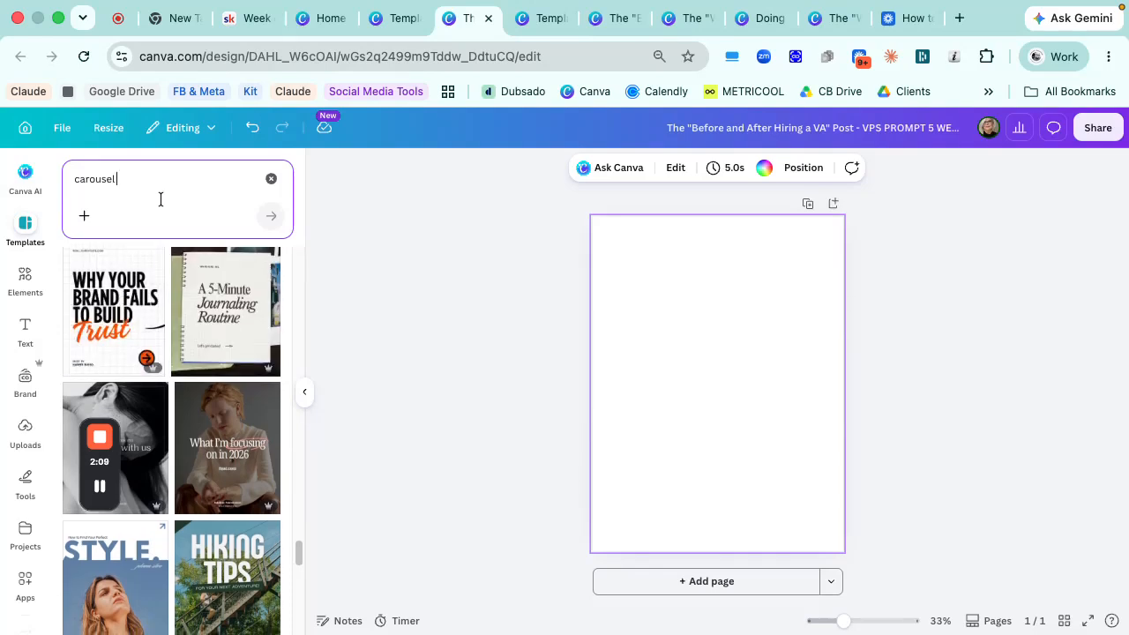
- Refine the template search to "carousel minimalist" and look through the designs for a suitable carousel layout
{"action": "type", "text": "min"}
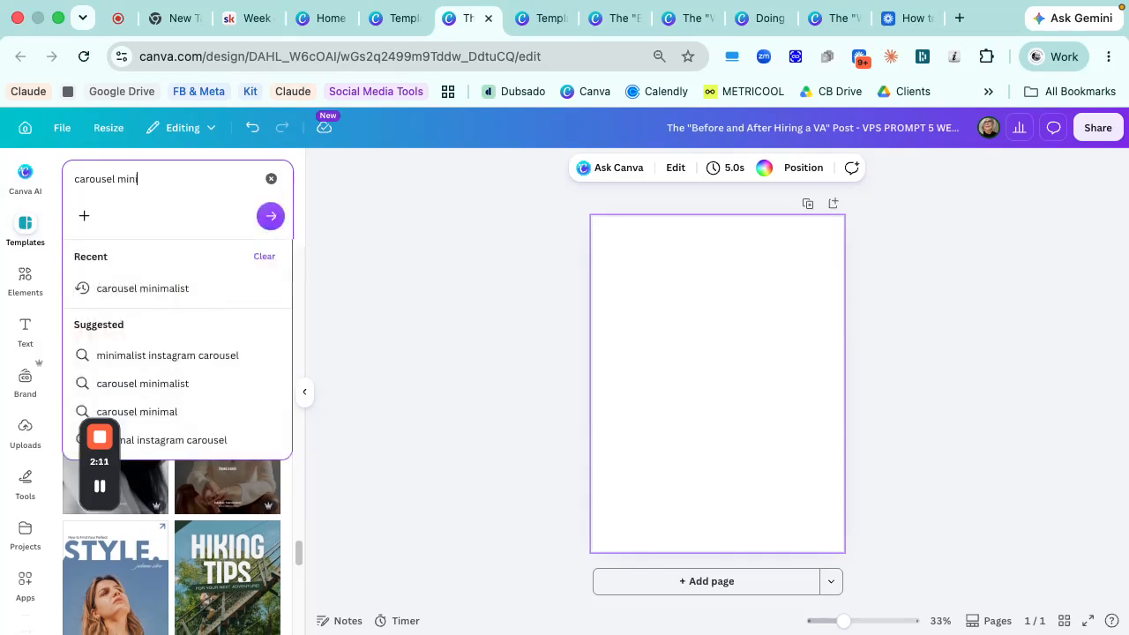
{"action": "type", "text": "imalist"}
{"action": "key", "text": "Return"}
{"action": "scroll", "coordinate": [282, 310], "scroll_direction": "down", "scroll_amount": 10}
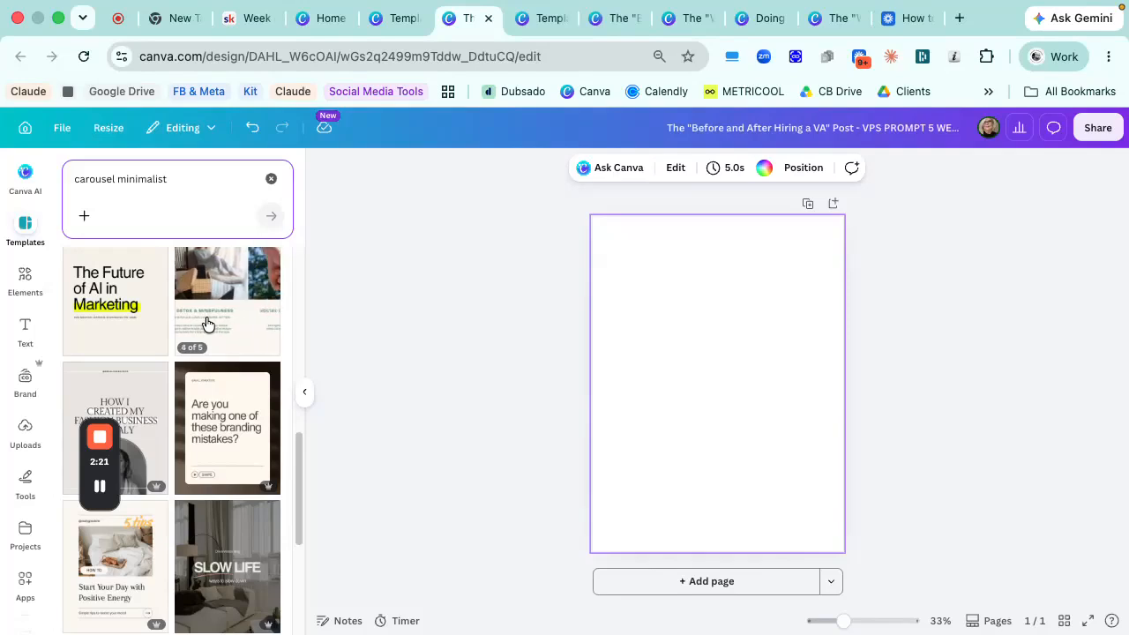
{"action": "scroll", "coordinate": [207, 324], "scroll_direction": "down", "scroll_amount": 2}
{"action": "scroll", "coordinate": [208, 324], "scroll_direction": "down", "scroll_amount": 5}
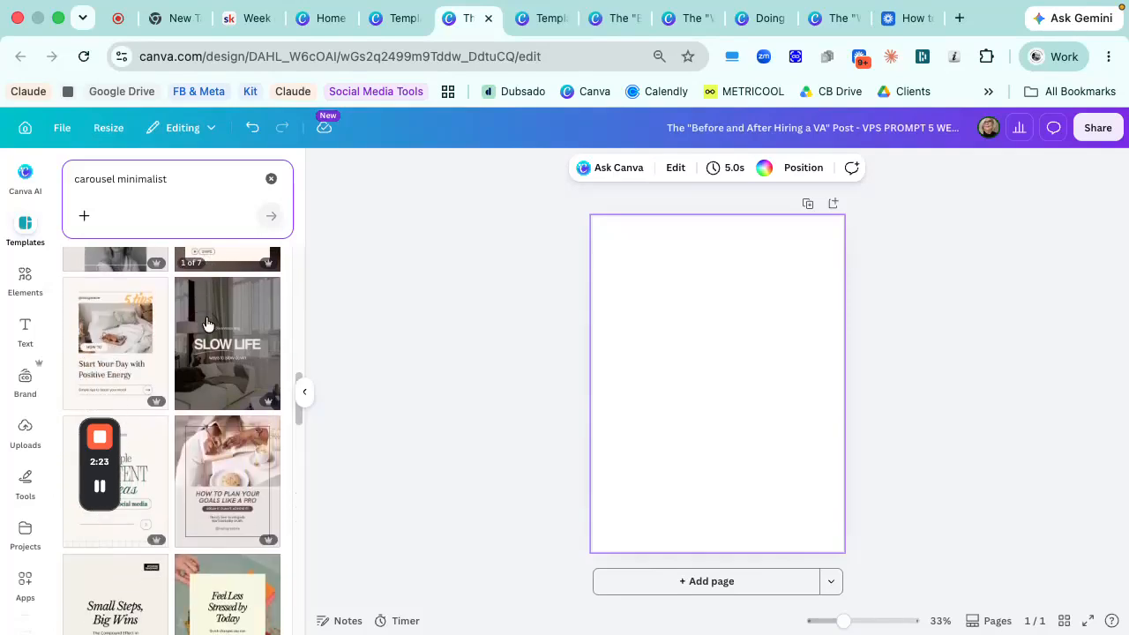
{"action": "scroll", "coordinate": [205, 324], "scroll_direction": "down", "scroll_amount": 5}
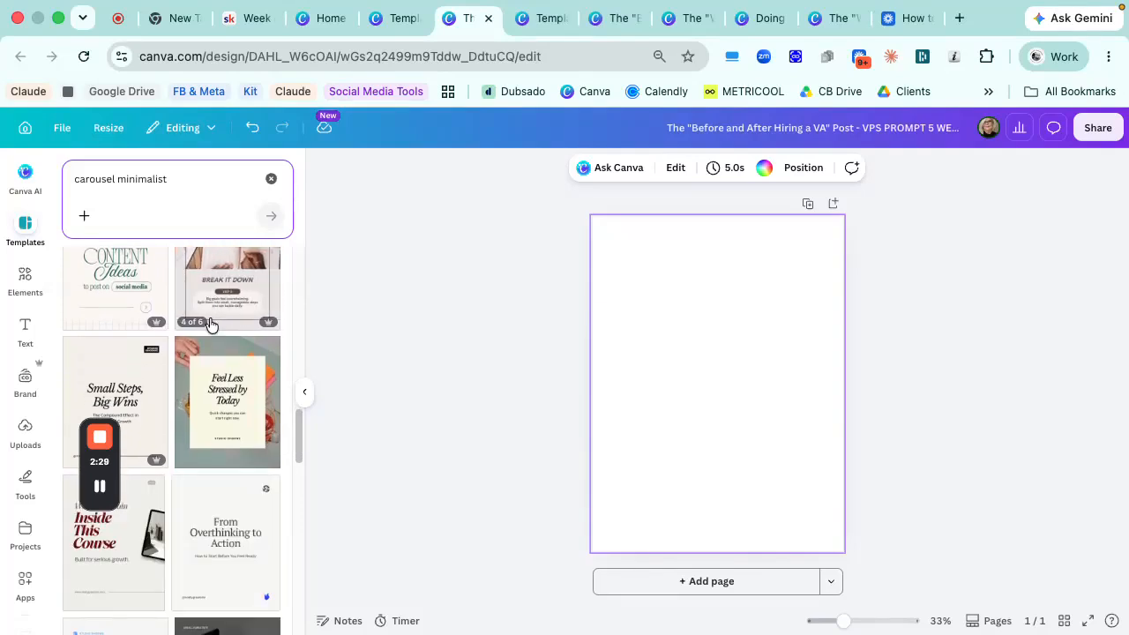
{"action": "scroll", "coordinate": [269, 351], "scroll_direction": "down", "scroll_amount": 2}
{"action": "scroll", "coordinate": [269, 351], "scroll_direction": "down", "scroll_amount": 15}
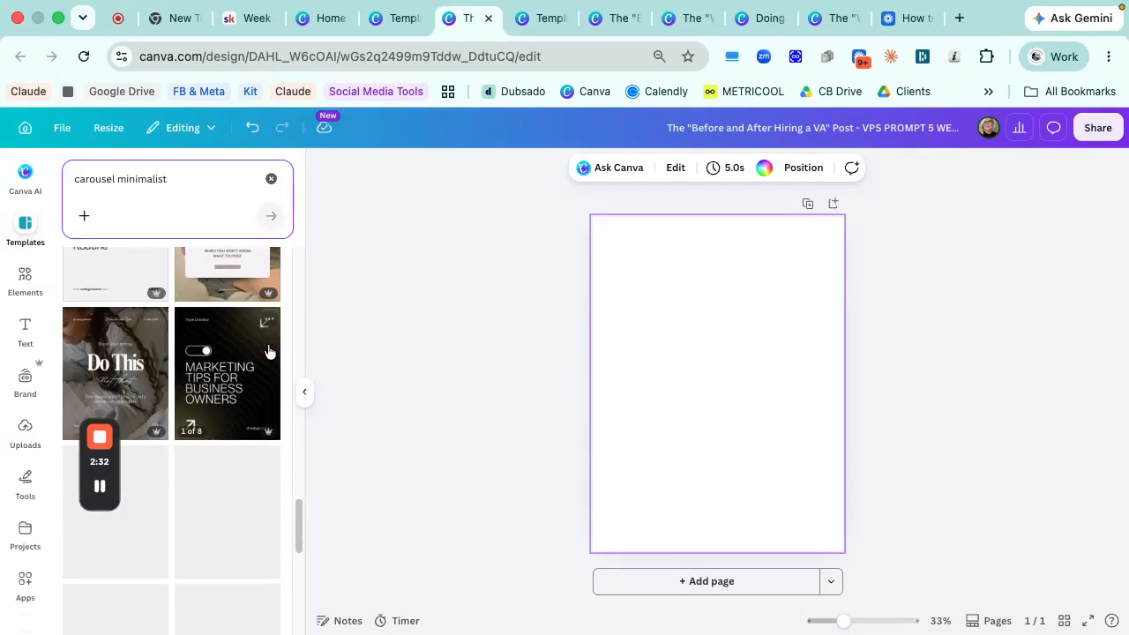
{"action": "scroll", "coordinate": [269, 351], "scroll_direction": "down", "scroll_amount": 2}
{"action": "scroll", "coordinate": [269, 351], "scroll_direction": "up", "scroll_amount": 4}
{"action": "scroll", "coordinate": [269, 351], "scroll_direction": "down", "scroll_amount": 2}
{"action": "scroll", "coordinate": [269, 351], "scroll_direction": "down", "scroll_amount": 8}
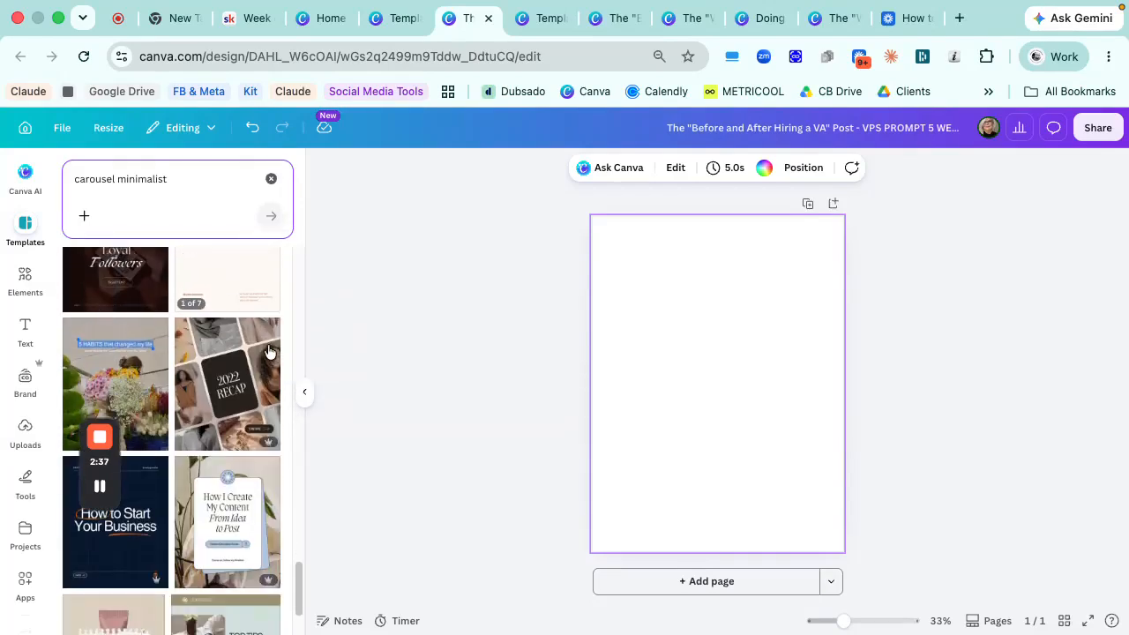
{"action": "scroll", "coordinate": [269, 351], "scroll_direction": "up", "scroll_amount": 2}
{"action": "scroll", "coordinate": [269, 351], "scroll_direction": "down", "scroll_amount": 4}
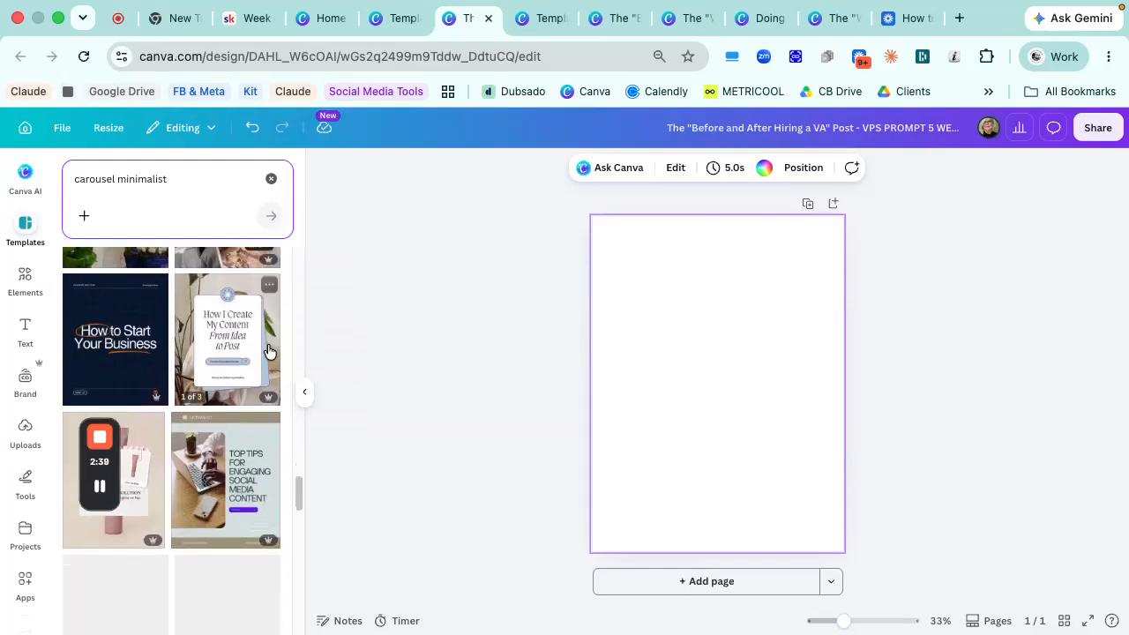
{"action": "scroll", "coordinate": [269, 351], "scroll_direction": "down", "scroll_amount": 8}
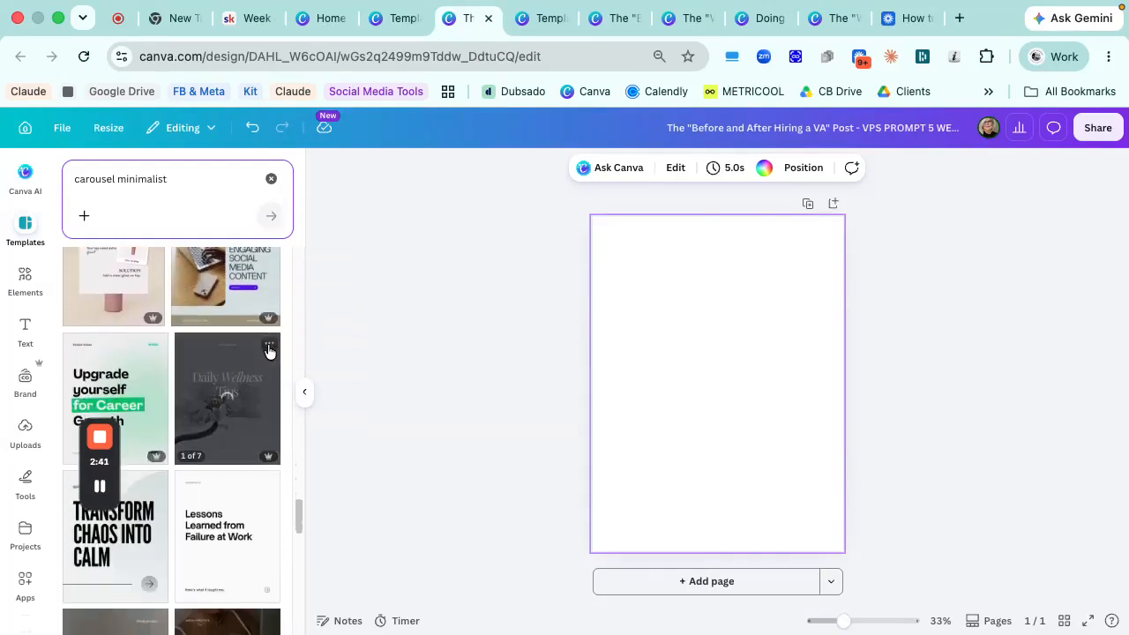
{"action": "scroll", "coordinate": [267, 343], "scroll_direction": "down", "scroll_amount": 3}
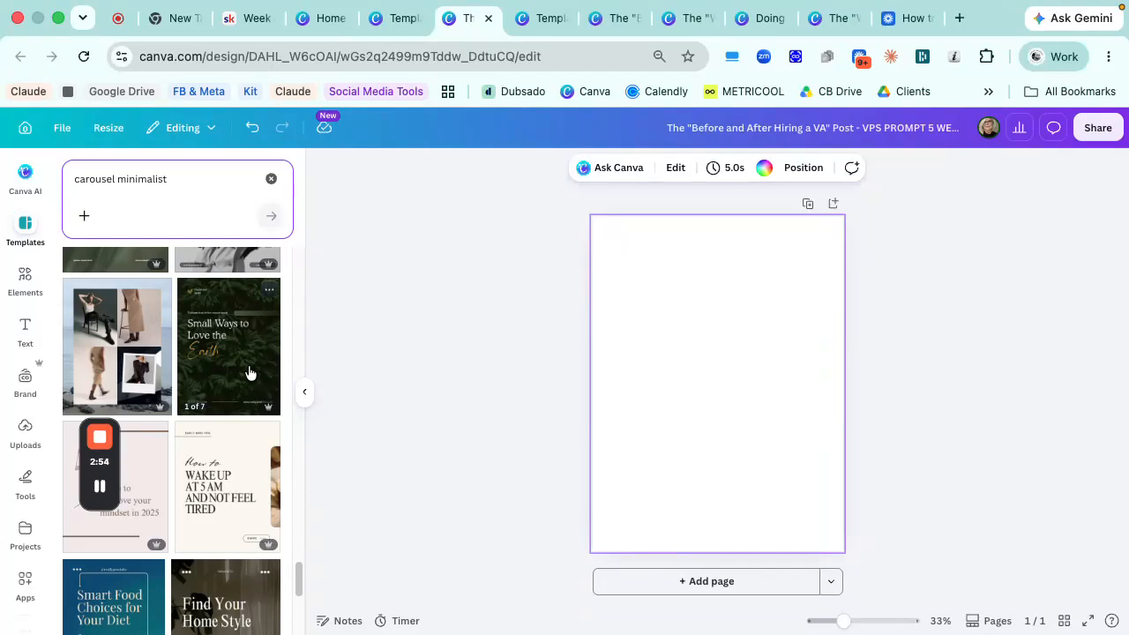
{"action": "scroll", "coordinate": [248, 370], "scroll_direction": "up", "scroll_amount": 5}
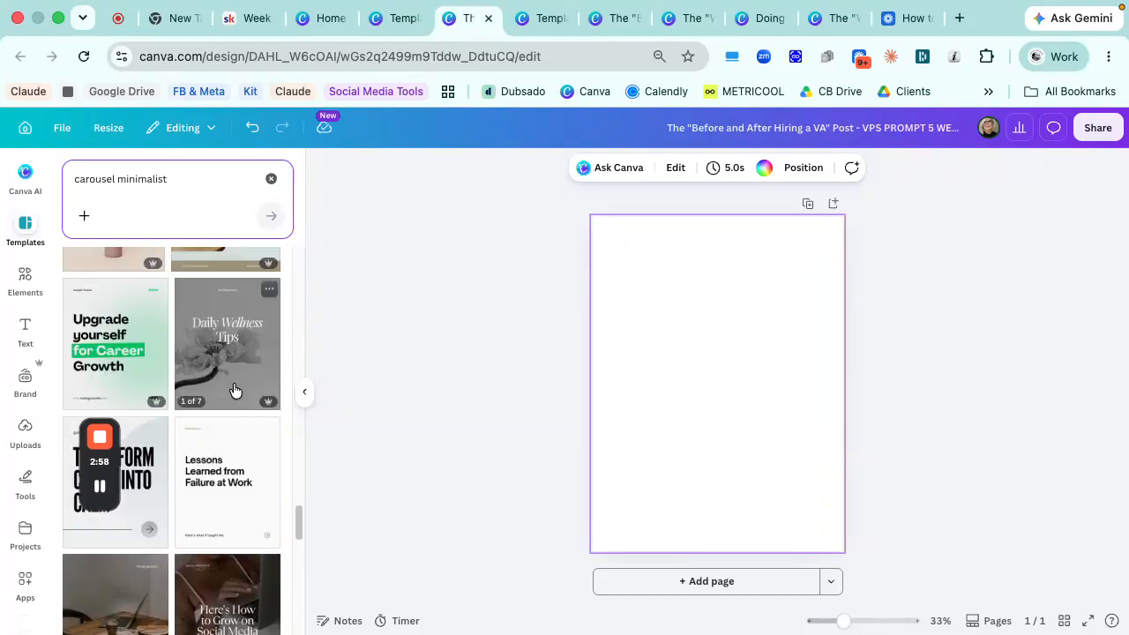
{"action": "scroll", "coordinate": [231, 390], "scroll_direction": "up", "scroll_amount": 3}
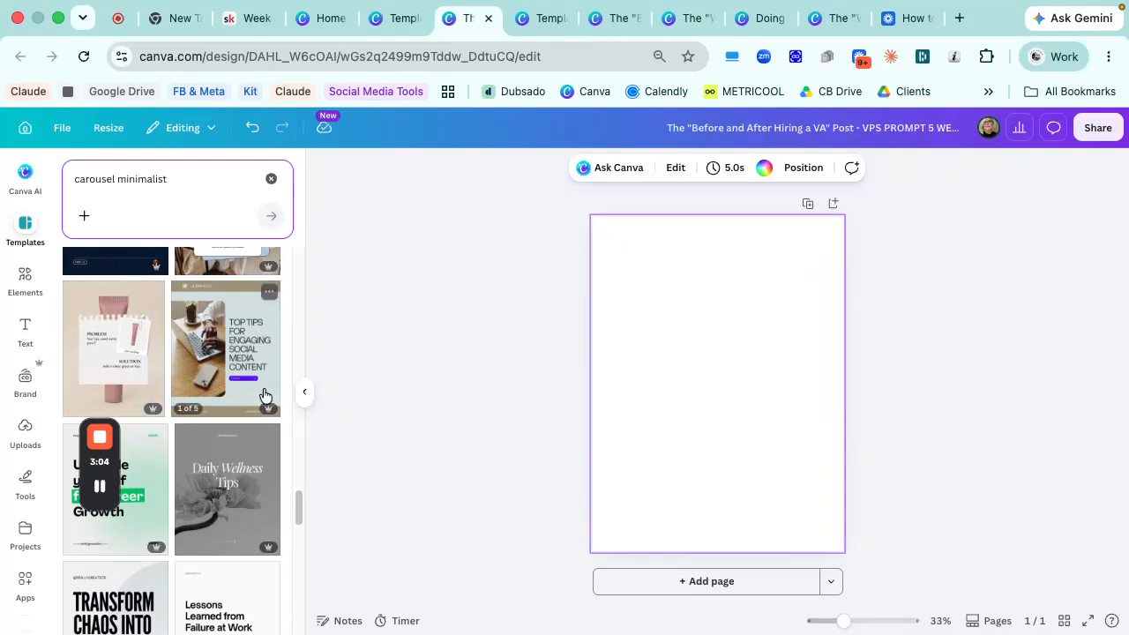
{"action": "scroll", "coordinate": [264, 391], "scroll_direction": "down", "scroll_amount": 1}
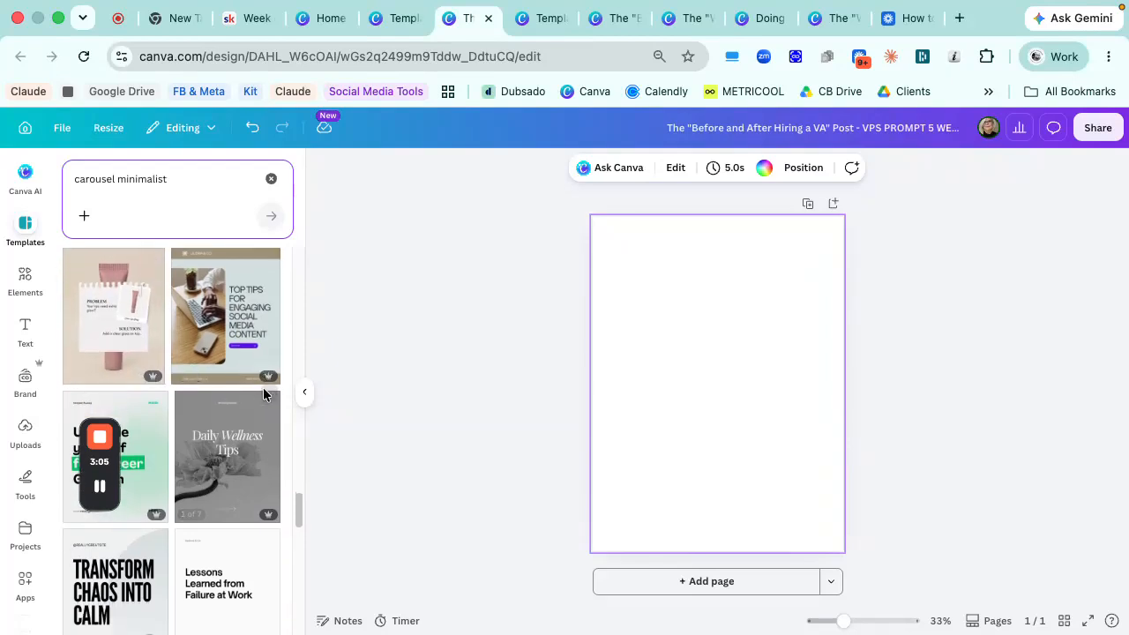
- Apply all 3 pages of the Pink Minimalist Problem and Solution Skincare Products Carousel template to the design
{"action": "left_click", "coordinate": [154, 352]}
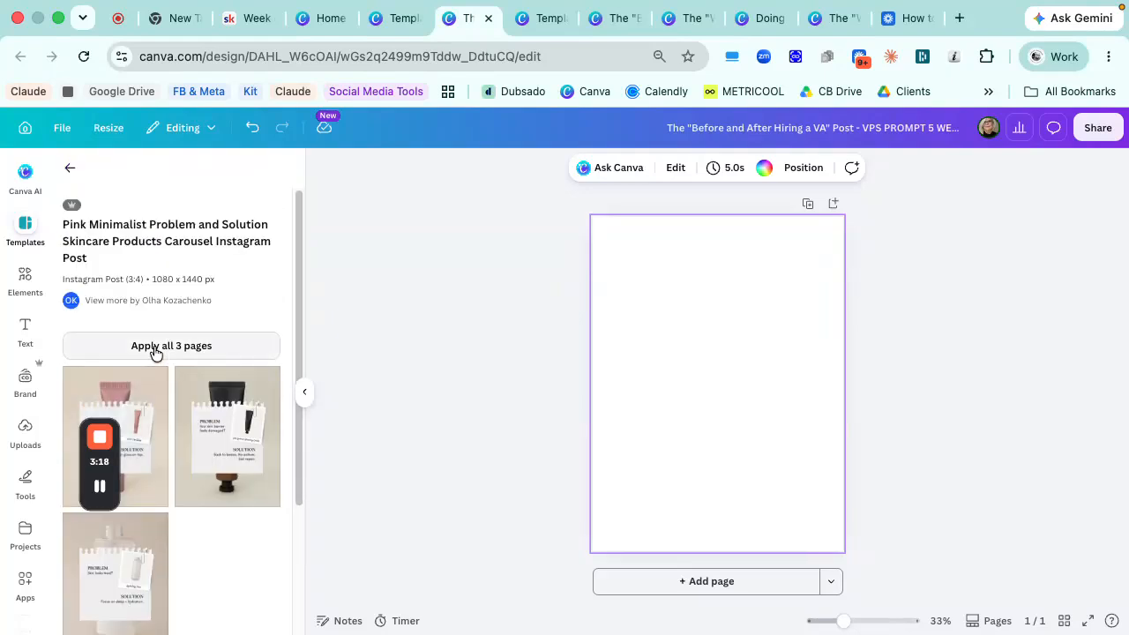
{"action": "left_click", "coordinate": [169, 347]}
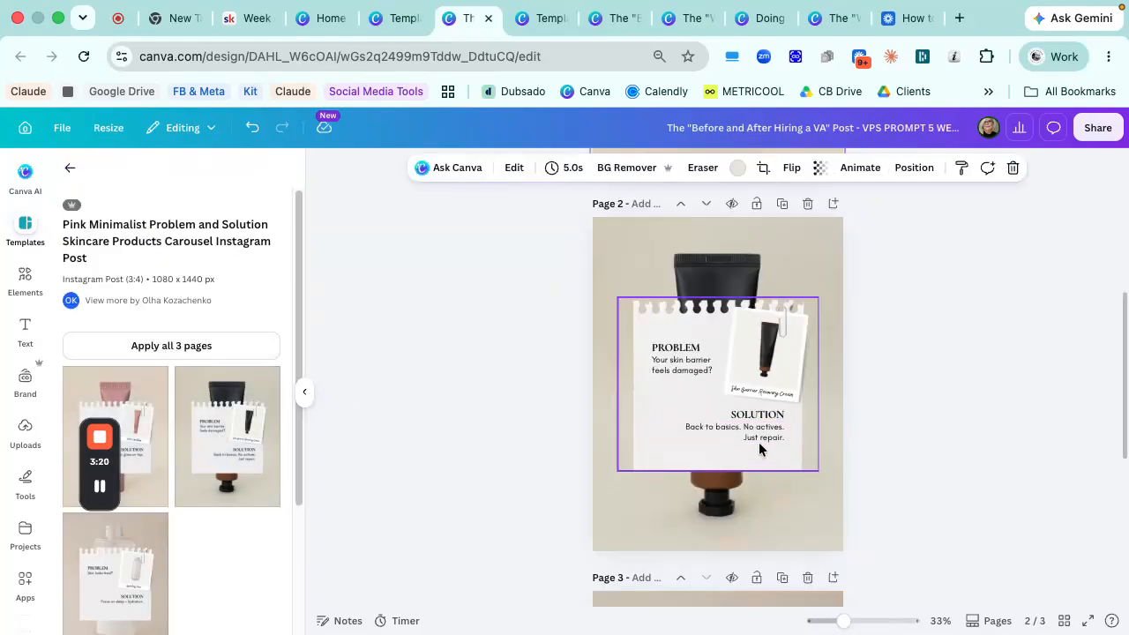
{"action": "left_click", "coordinate": [802, 474]}
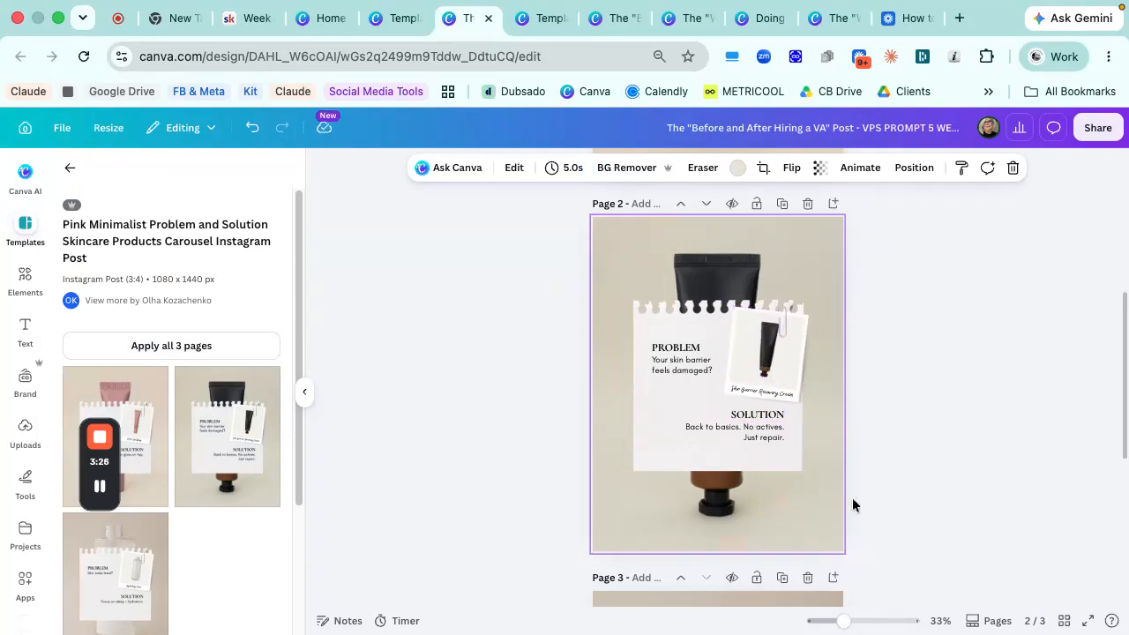
- Replace the text under the PROBLEM heading on page 2 with "Before hiring a VA vs. after."
{"action": "left_click", "coordinate": [686, 347]}
{"action": "triple_click", "coordinate": [684, 366]}
{"action": "type", "text": "Before hiring a VA vs. after."}
{"action": "left_click", "coordinate": [691, 379]}
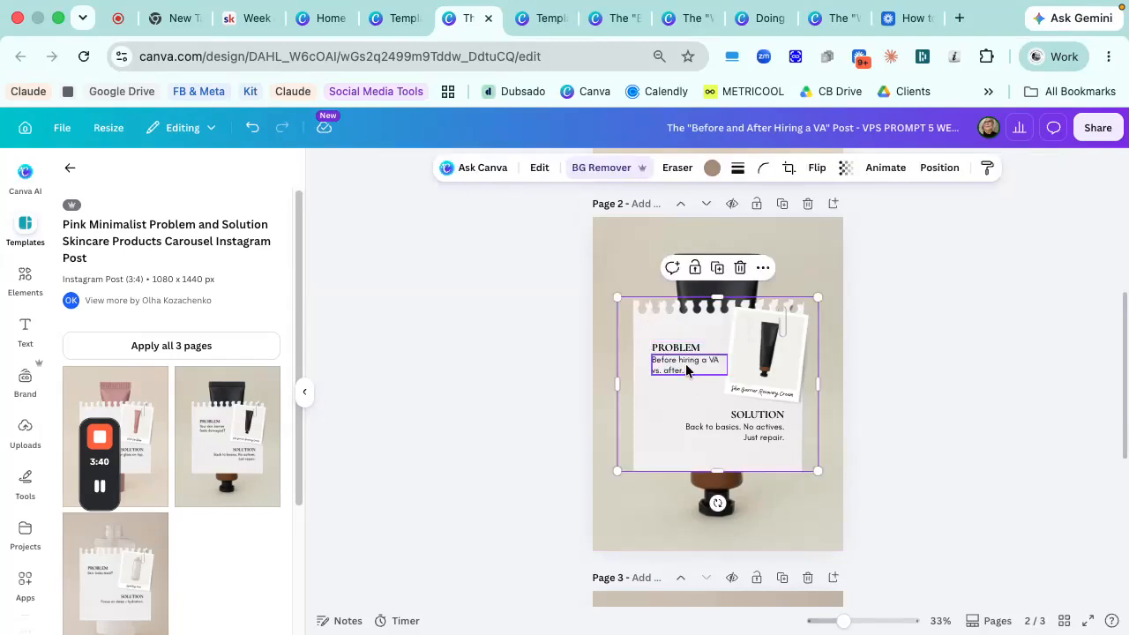
- Delete the text box under PROBLEM on page 2 and replace that heading with "Before hiring a VA vs. after."
{"action": "left_click", "coordinate": [683, 348]}
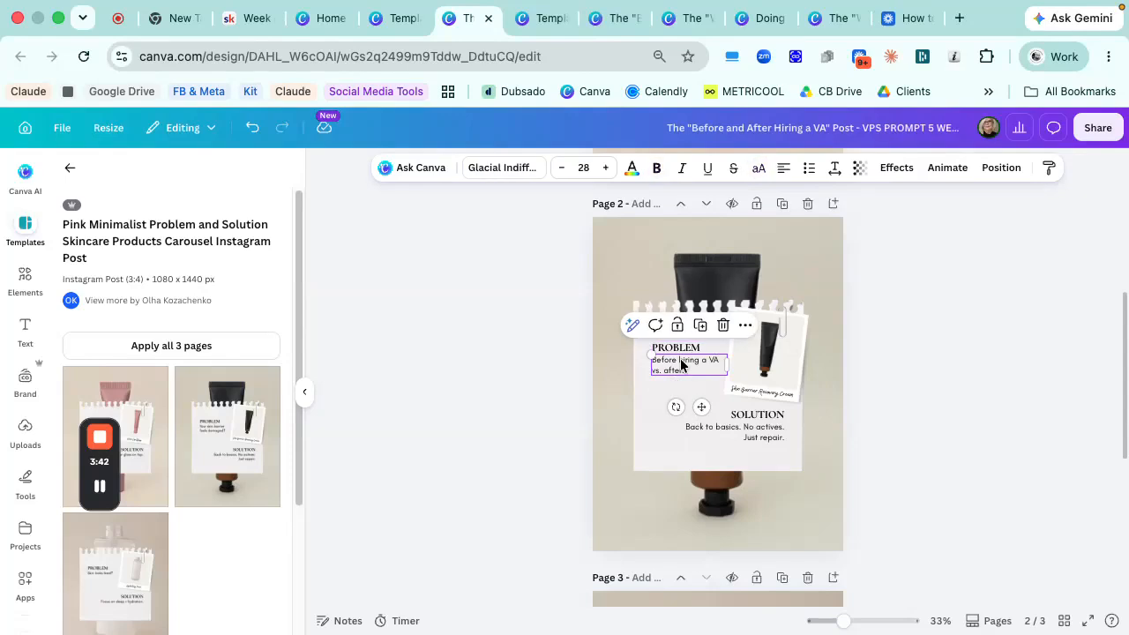
{"action": "key", "text": "Delete"}
{"action": "left_click", "coordinate": [677, 348]}
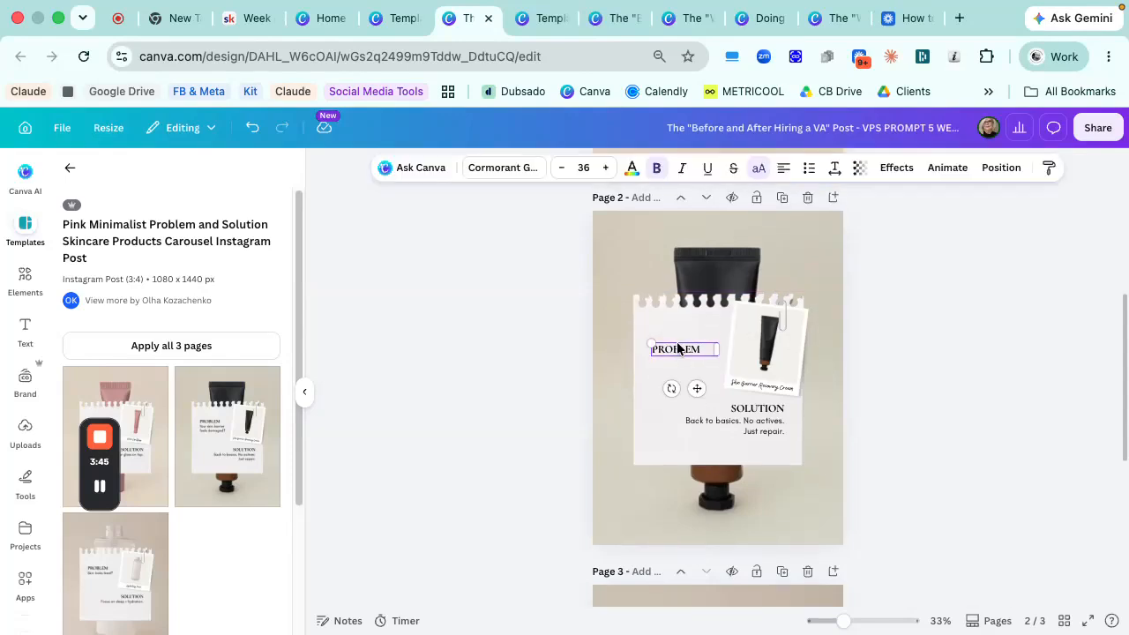
{"action": "double_click", "coordinate": [676, 348]}
{"action": "type", "text": "BEFORE HIRING A VA VS. AFTER"}
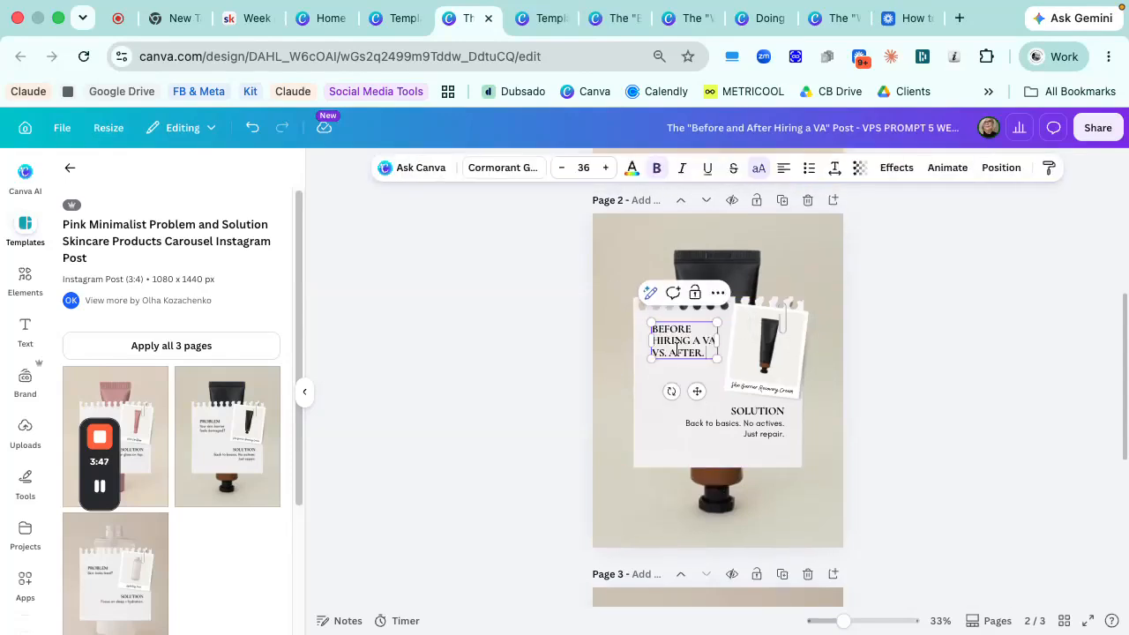
- Move the new page 2 heading slightly lower on the notepaper
{"action": "left_click", "coordinate": [682, 372]}
{"action": "left_click", "coordinate": [687, 348]}
{"action": "left_click_drag", "start_coordinate": [687, 349], "coordinate": [686, 355]}
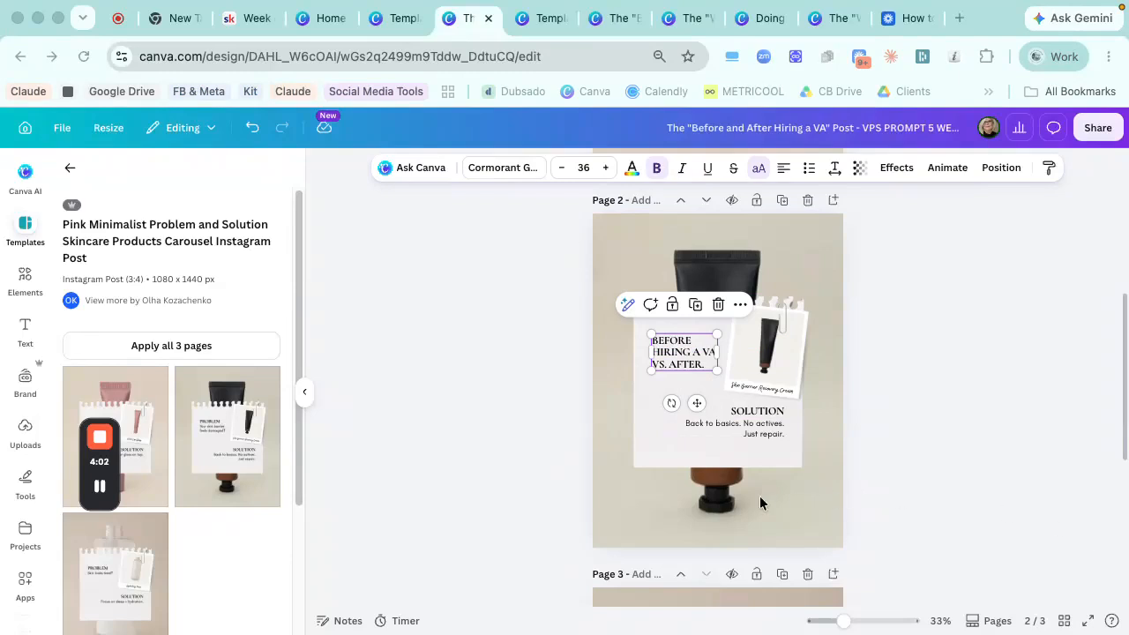
- Clear the body text under SOLUTION on page 2 and replace that heading with "HE DIFFERENCE IS KIND OF EMBARRASSING."
{"action": "double_click", "coordinate": [762, 426]}
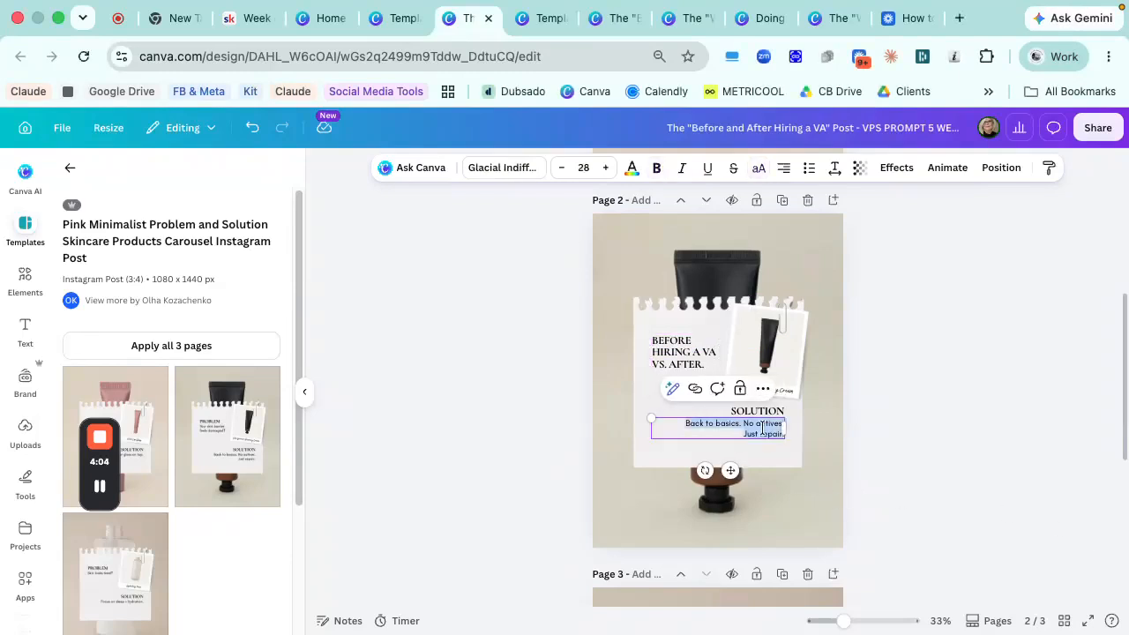
{"action": "key", "text": "BackSpace"}
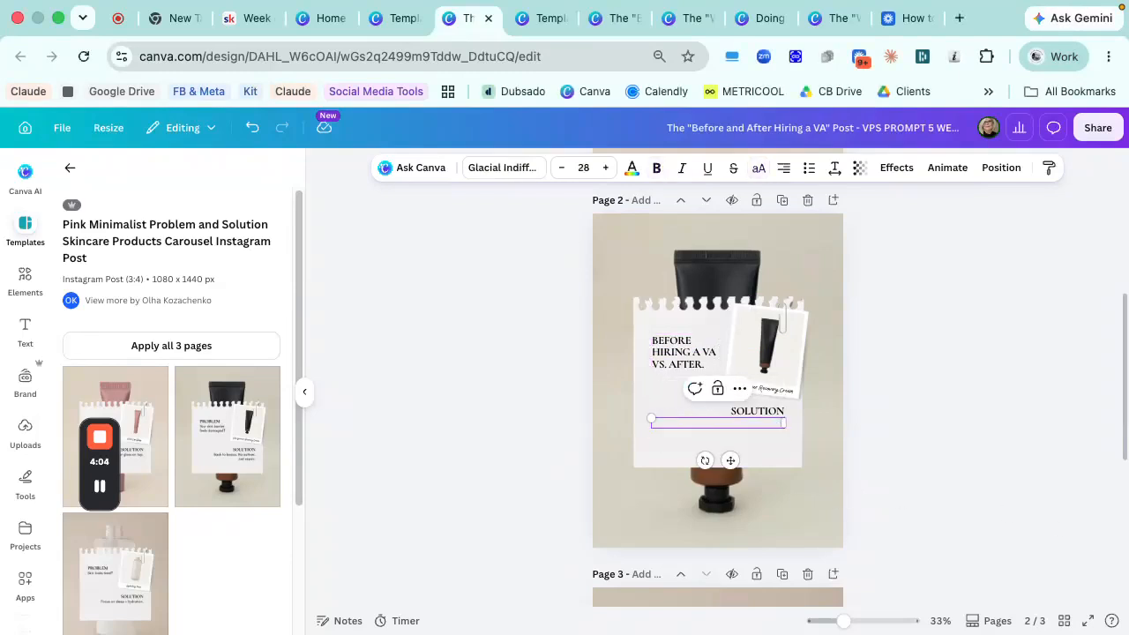
{"action": "left_click", "coordinate": [770, 410]}
{"action": "type", "text": "THE DIFFERENCE IS KIND OF EMBARRASSING"}
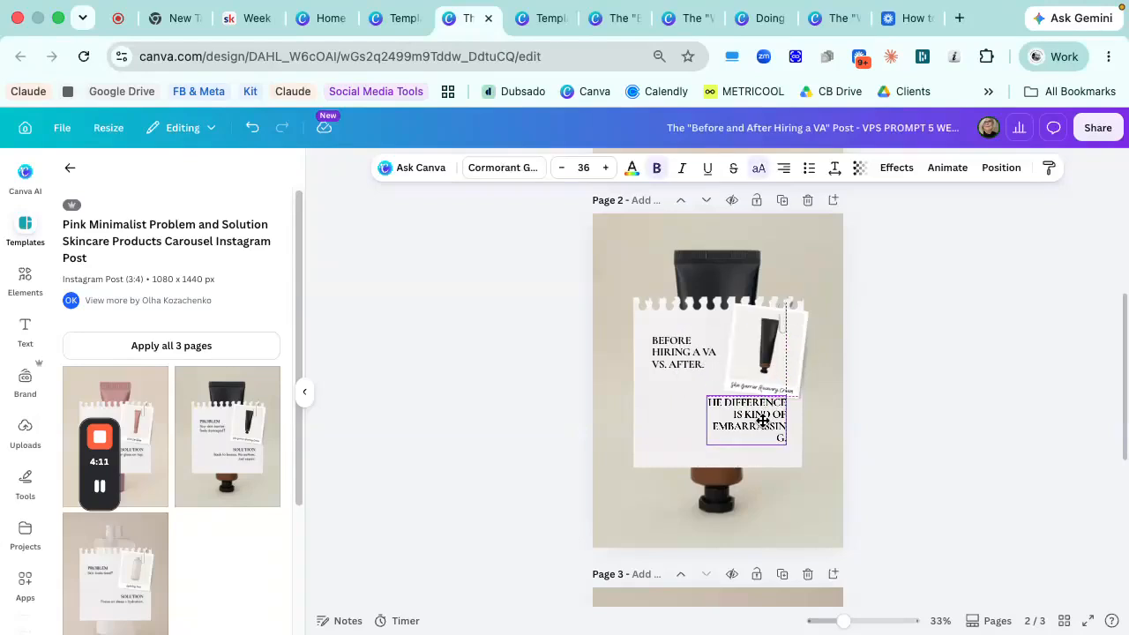
- Widen the replaced SOLUTION text box and move it slightly lower on the notepaper
{"action": "left_click_drag", "start_coordinate": [706, 439], "coordinate": [736, 427]}
{"action": "left_click", "coordinate": [663, 410]}
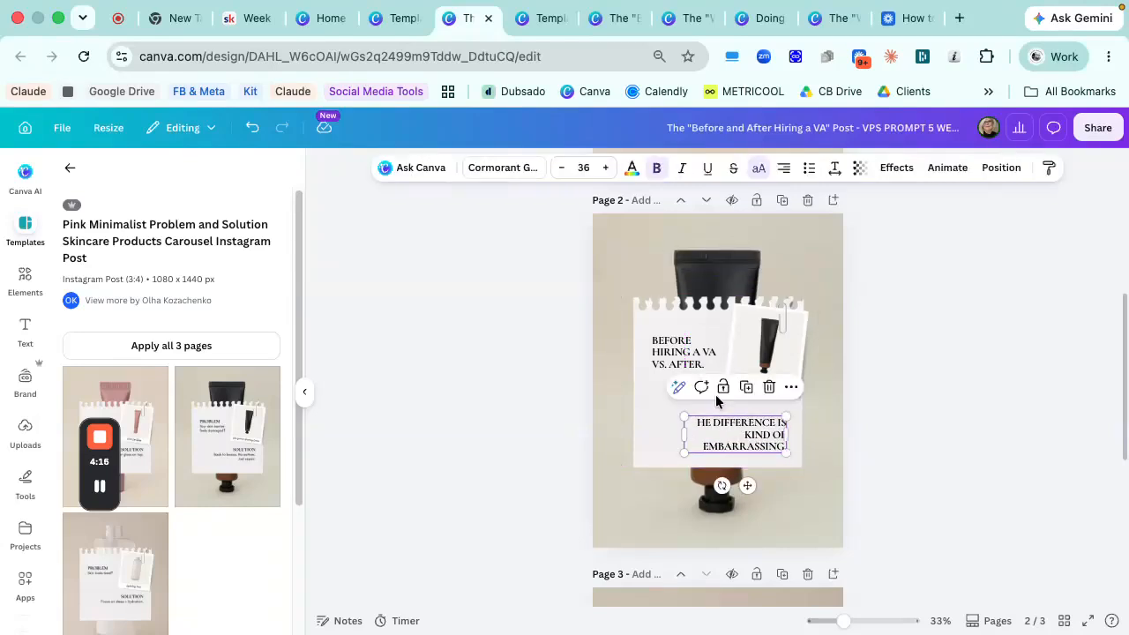
{"action": "left_click", "coordinate": [664, 420]}
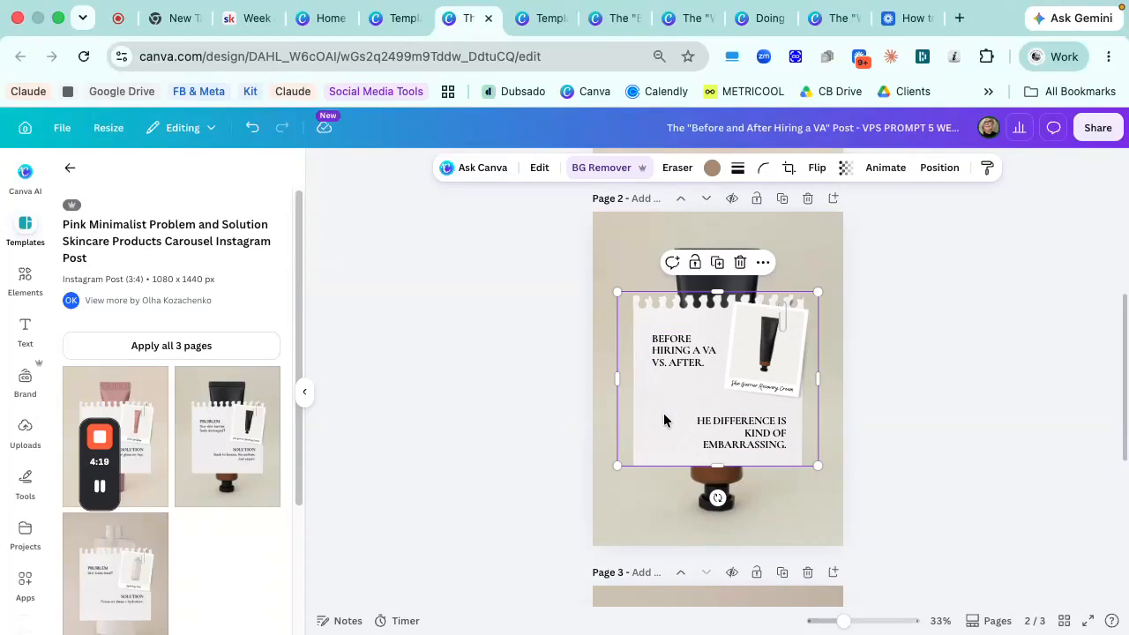
- Change the "Before hiring a VA vs. after." heading's font to EightiesComeback_VAR and apply that font change to all pages
{"action": "scroll", "coordinate": [664, 420], "scroll_direction": "up", "scroll_amount": 1}
{"action": "left_click", "coordinate": [677, 385]}
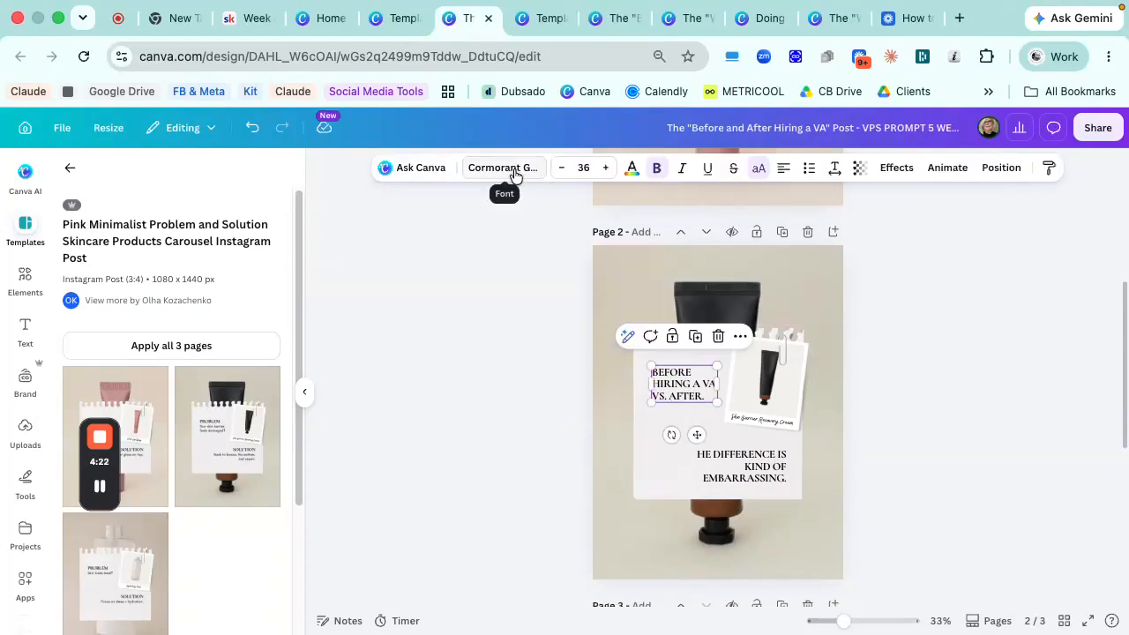
{"action": "left_click", "coordinate": [516, 176]}
{"action": "scroll", "coordinate": [214, 353], "scroll_direction": "down", "scroll_amount": 1}
{"action": "scroll", "coordinate": [214, 353], "scroll_direction": "down", "scroll_amount": 3}
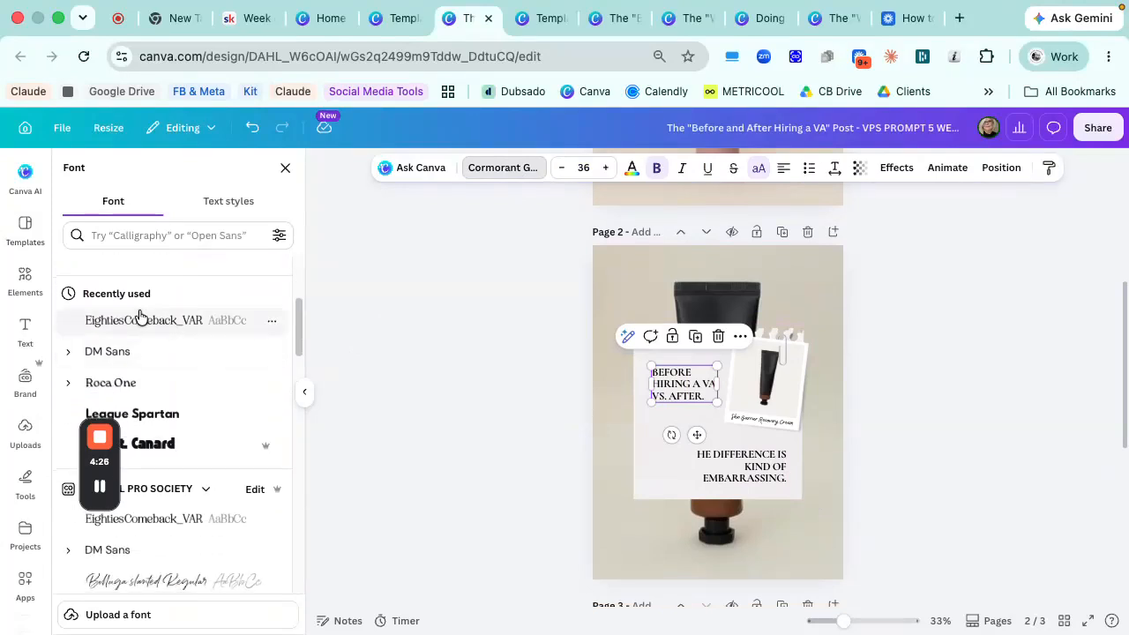
{"action": "left_click", "coordinate": [138, 321]}
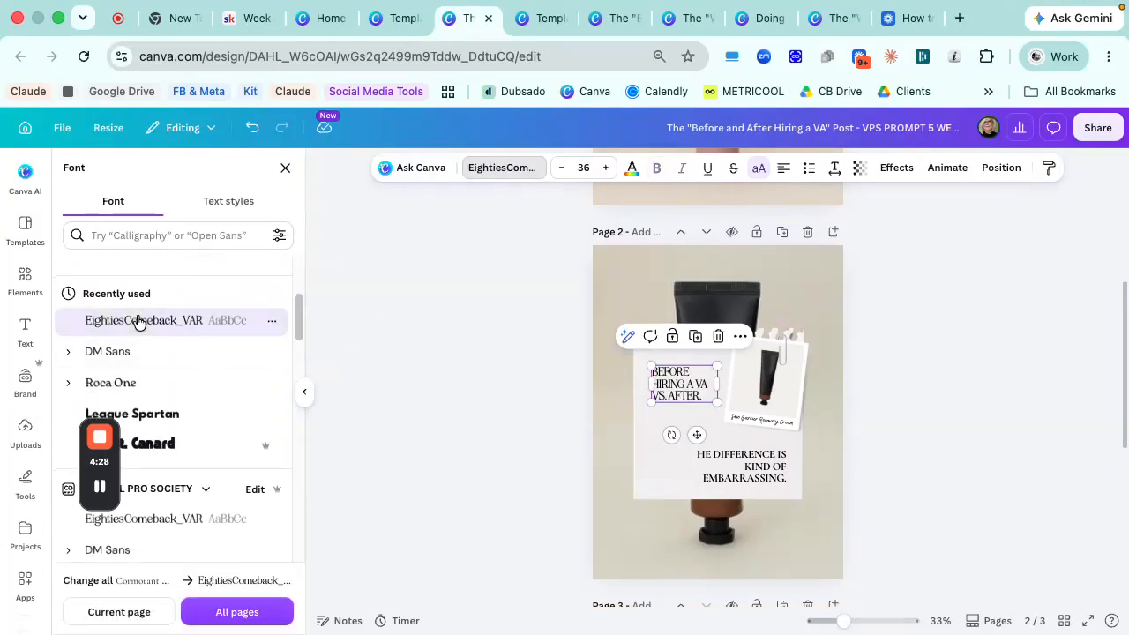
{"action": "left_click", "coordinate": [224, 615]}
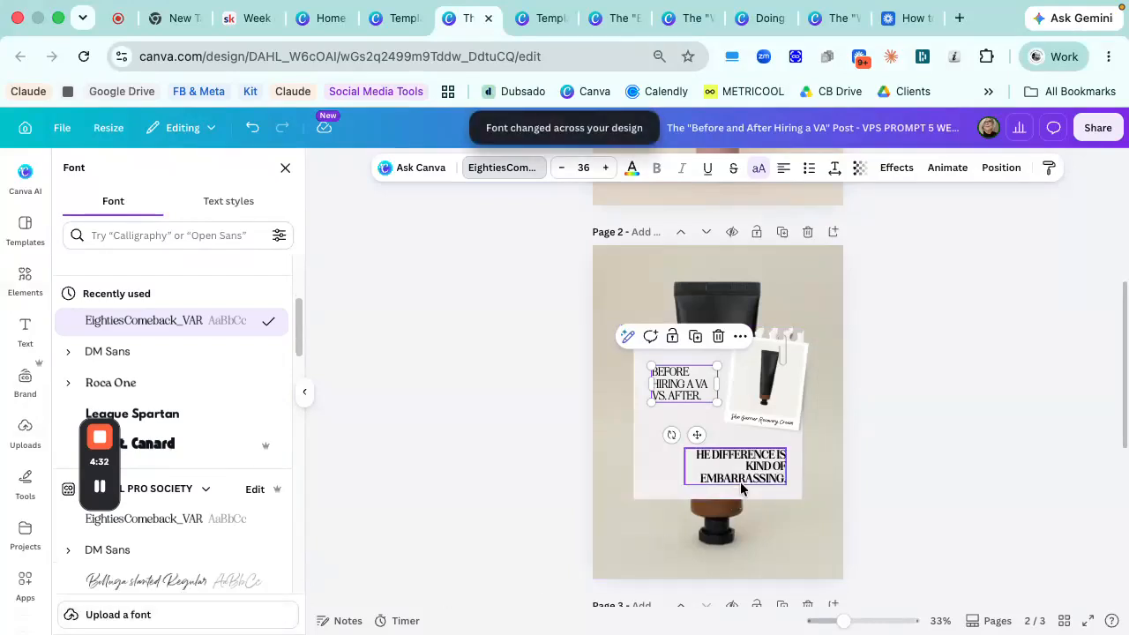
- Increase the lower text on page 2 to size 44 and widen its text box
{"action": "left_click", "coordinate": [747, 478]}
{"action": "left_click", "coordinate": [605, 168]}
{"action": "left_click", "coordinate": [605, 167]}
{"action": "left_click", "coordinate": [605, 168]}
{"action": "left_click", "coordinate": [605, 168]}
{"action": "left_click", "coordinate": [605, 167]}
{"action": "left_click", "coordinate": [605, 167]}
{"action": "left_click", "coordinate": [605, 167]}
{"action": "left_click", "coordinate": [605, 168]}
{"action": "left_click_drag", "start_coordinate": [683, 455], "coordinate": [669, 460]}
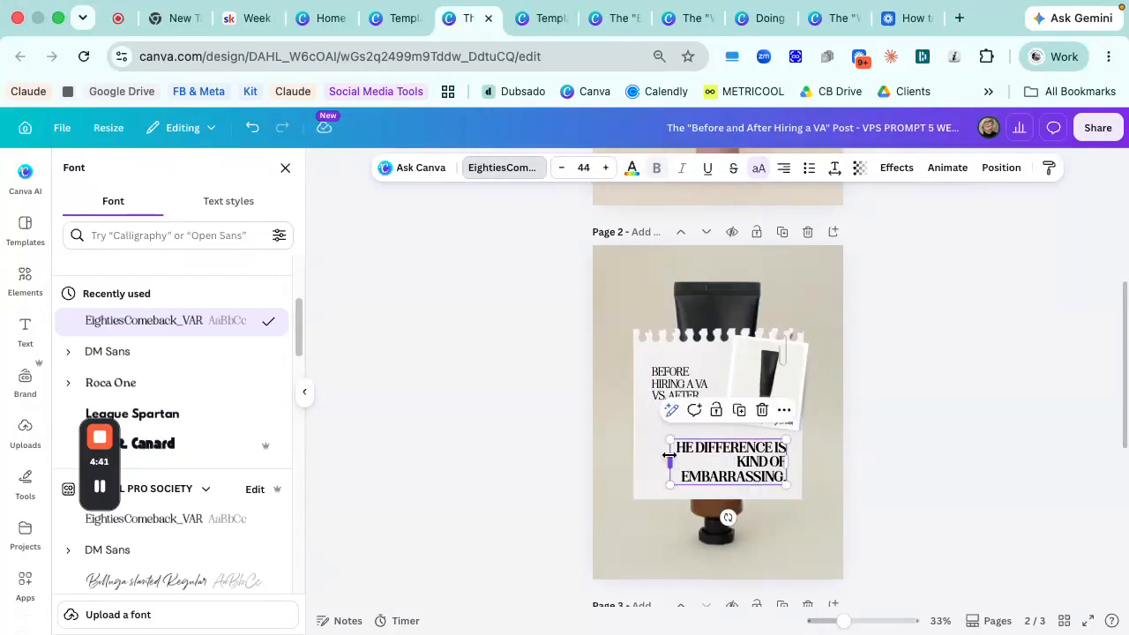
- Enlarge the "Before hiring a VA vs. after." heading to size 47.7, widen its box and reposition it on the notepaper
{"action": "left_click", "coordinate": [677, 375]}
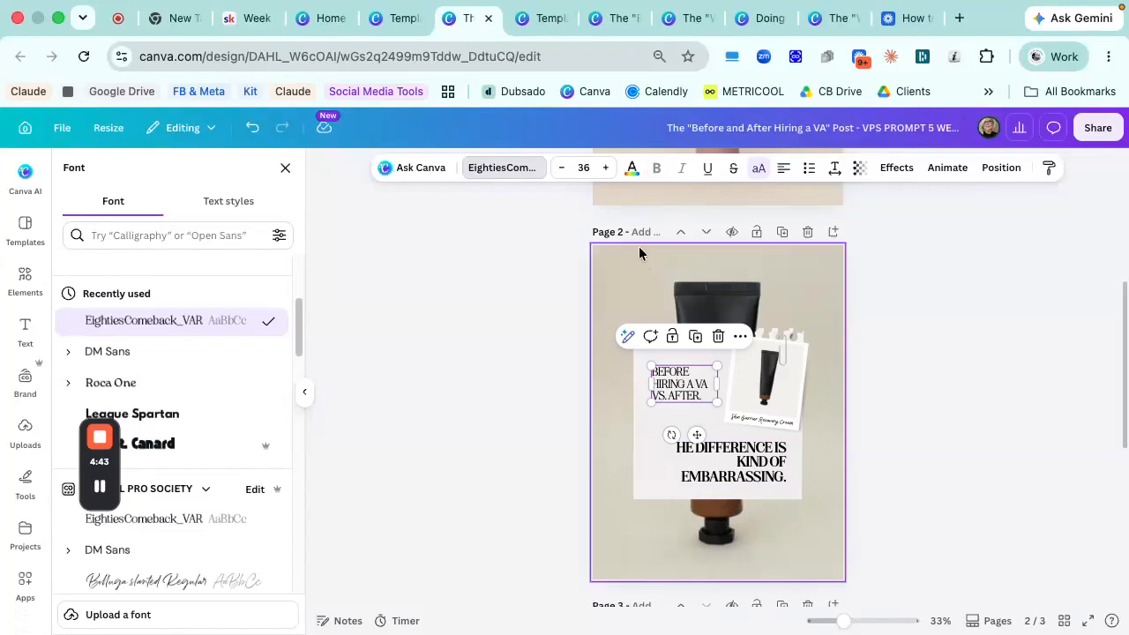
{"action": "left_click", "coordinate": [604, 168]}
{"action": "left_click", "coordinate": [604, 168]}
{"action": "left_click", "coordinate": [605, 167]}
{"action": "left_click", "coordinate": [605, 167]}
{"action": "left_click", "coordinate": [605, 168]}
{"action": "left_click", "coordinate": [605, 167]}
{"action": "left_click", "coordinate": [605, 167]}
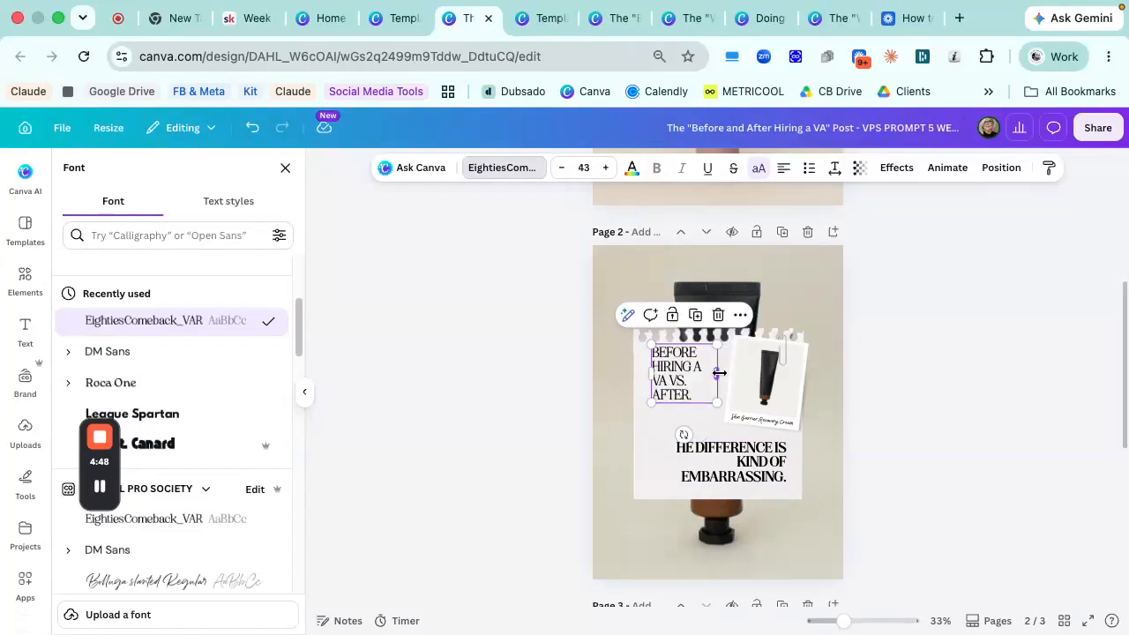
{"action": "left_click_drag", "start_coordinate": [716, 402], "coordinate": [680, 399]}
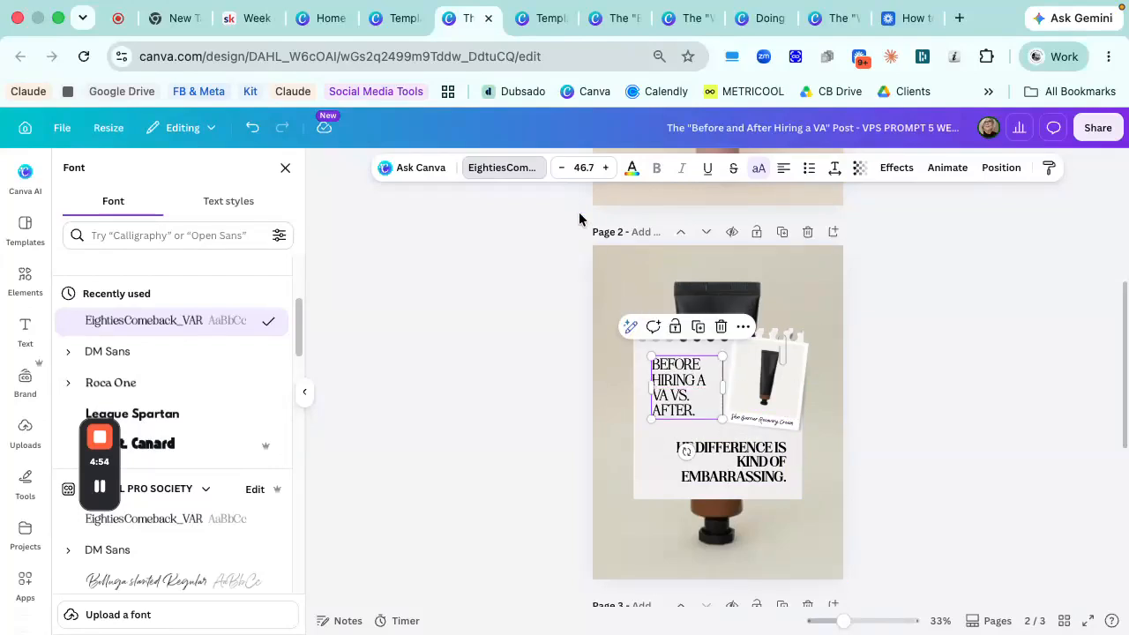
{"action": "left_click", "coordinate": [606, 169]}
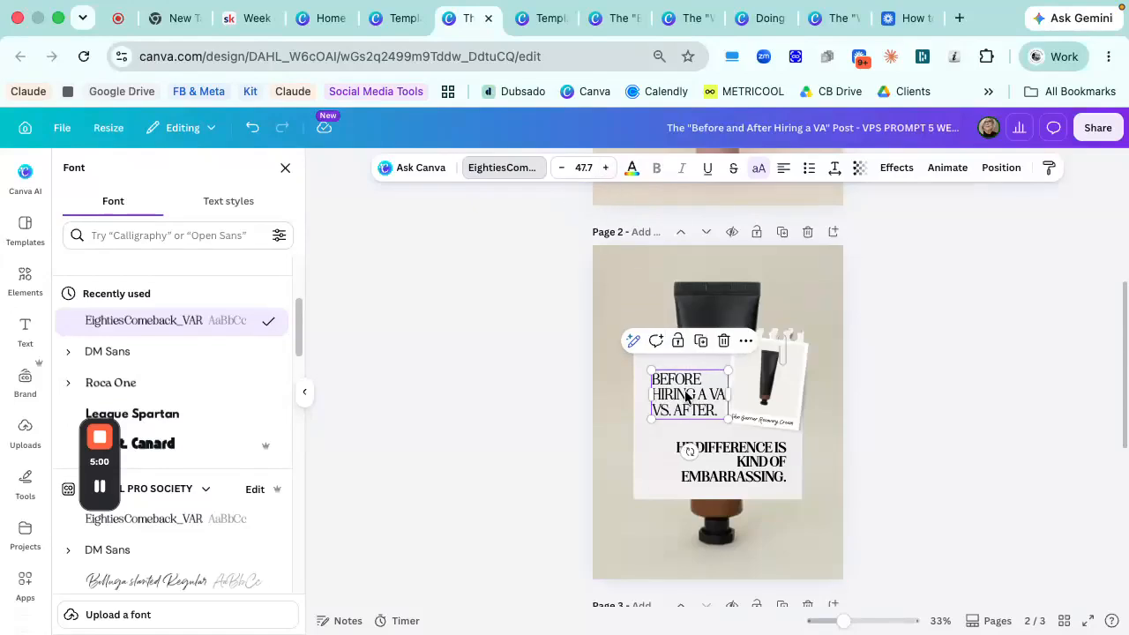
{"action": "left_click_drag", "start_coordinate": [684, 394], "coordinate": [677, 384]}
{"action": "left_click", "coordinate": [684, 425]}
- Add the missing T so the lower text reads "THE DIFFERENCE IS KIND OF EMBARRASSING."
{"action": "left_click", "coordinate": [700, 465]}
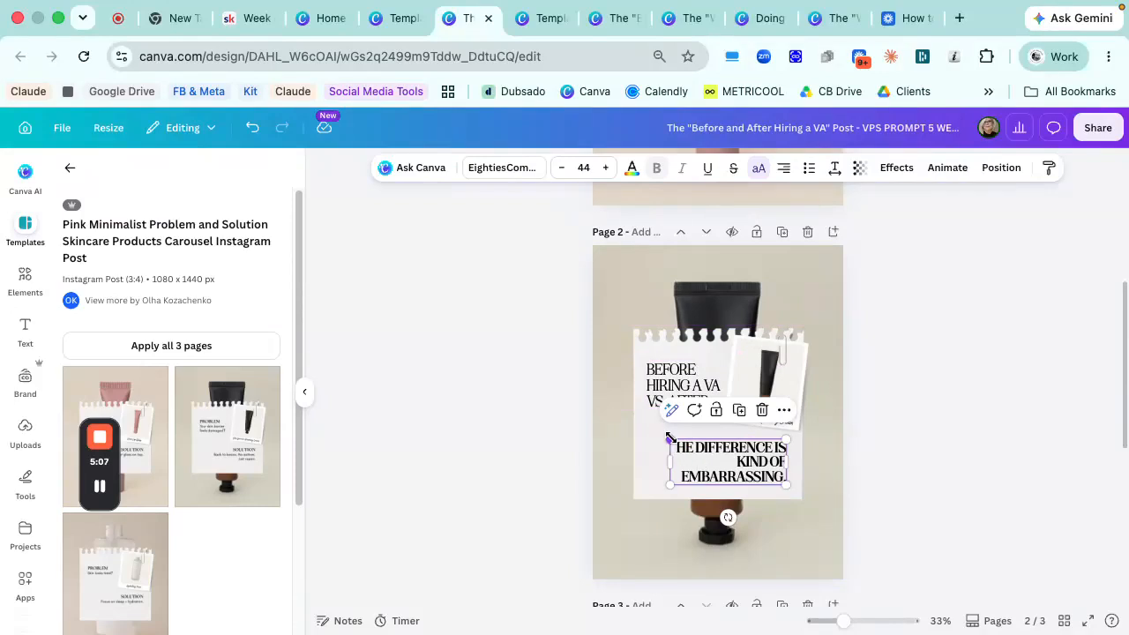
{"action": "triple_click", "coordinate": [676, 449]}
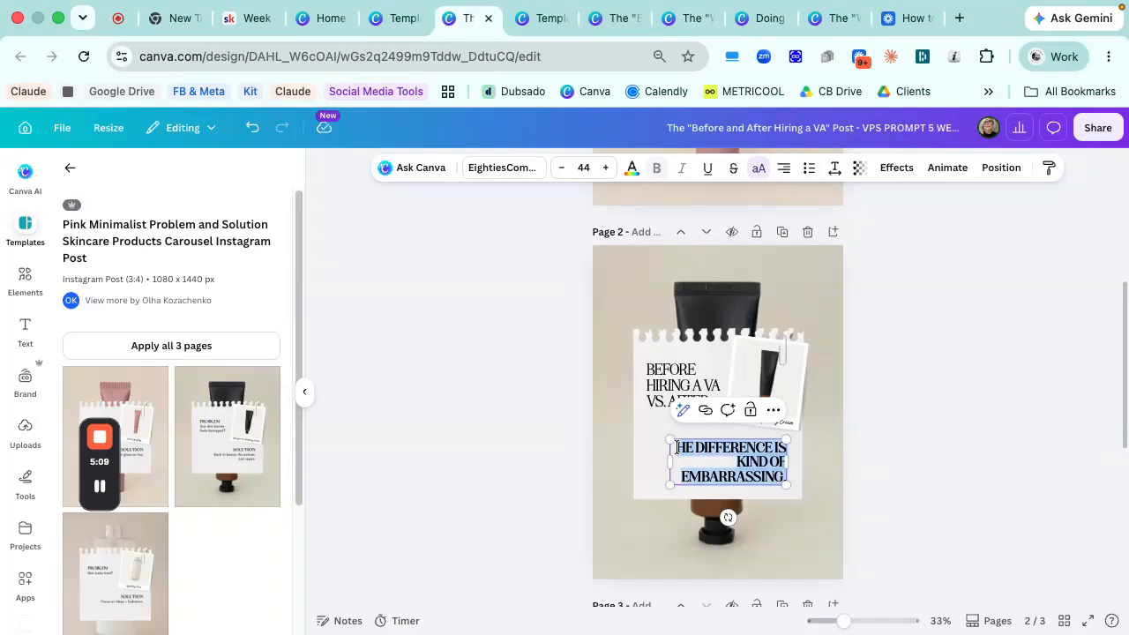
{"action": "left_click", "coordinate": [676, 448]}
{"action": "type", "text": "T"}
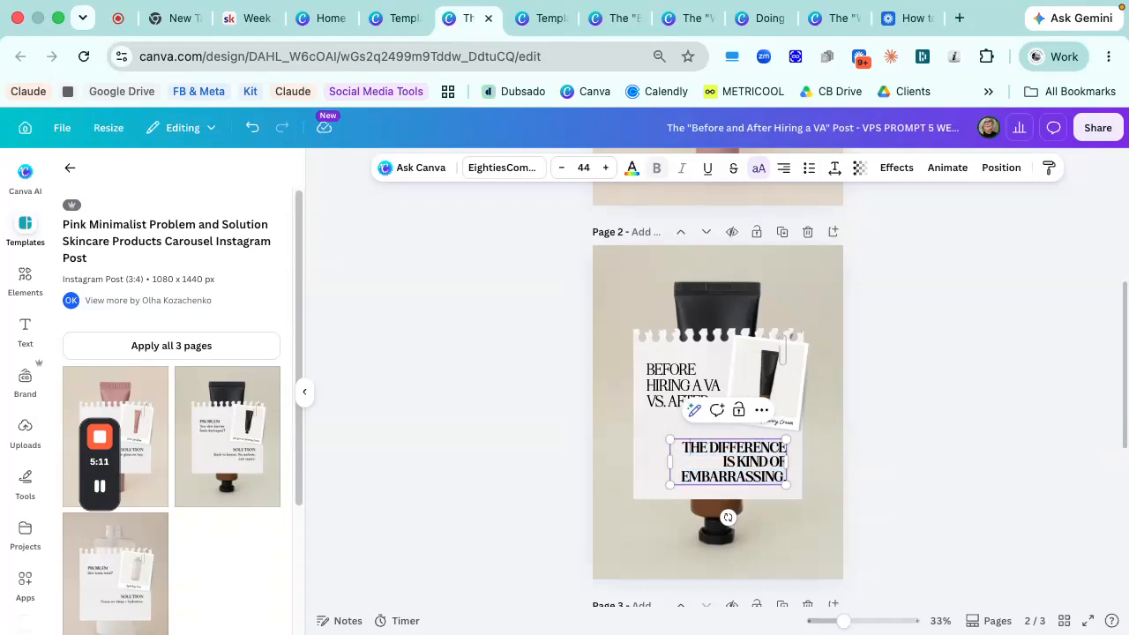
{"action": "left_click", "coordinate": [680, 432]}
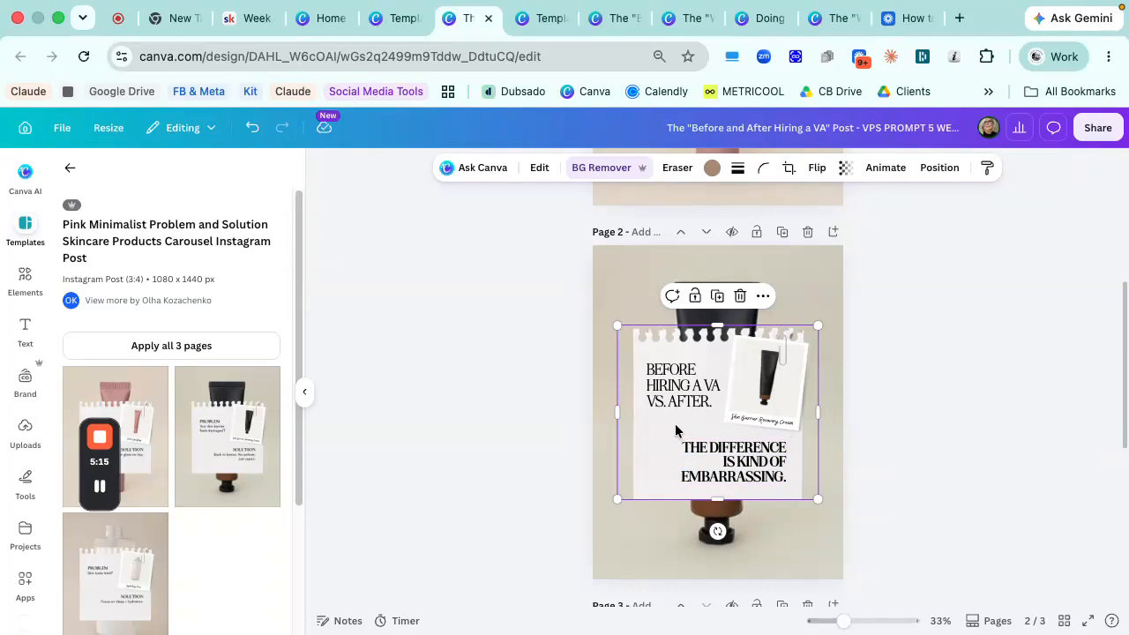
- Move page 2 up to make it the first page of the carousel
{"action": "left_click", "coordinate": [625, 271]}
{"action": "scroll", "coordinate": [625, 271], "scroll_direction": "up", "scroll_amount": 2}
{"action": "scroll", "coordinate": [625, 270], "scroll_direction": "down", "scroll_amount": 1}
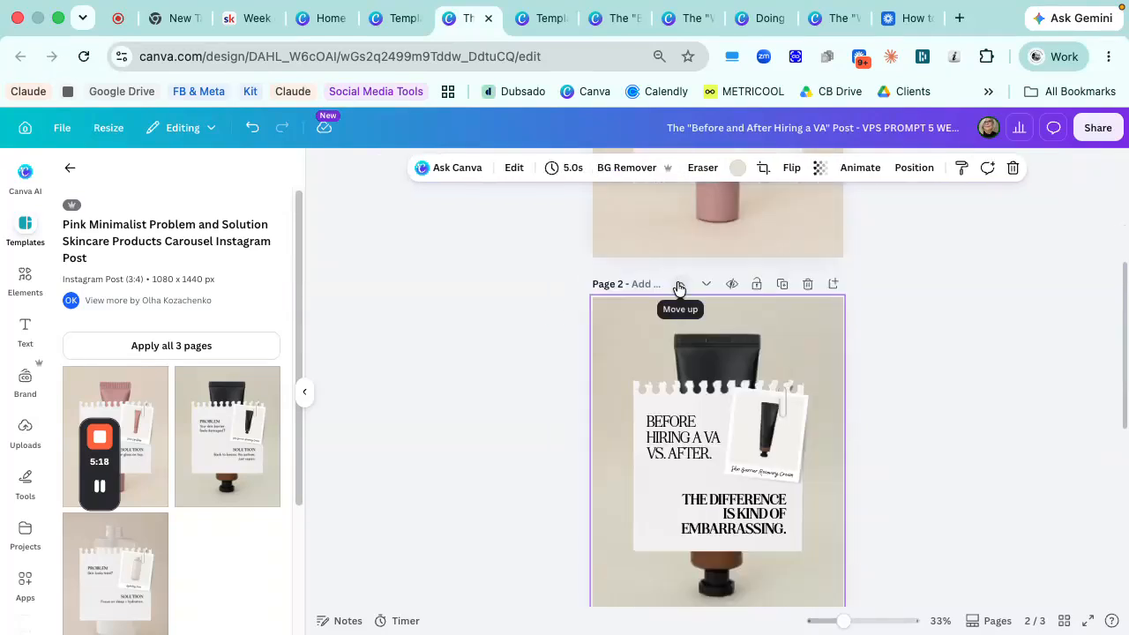
{"action": "left_click", "coordinate": [678, 286]}
{"action": "scroll", "coordinate": [804, 337], "scroll_direction": "down", "scroll_amount": 2}
{"action": "scroll", "coordinate": [804, 338], "scroll_direction": "up", "scroll_amount": 2}
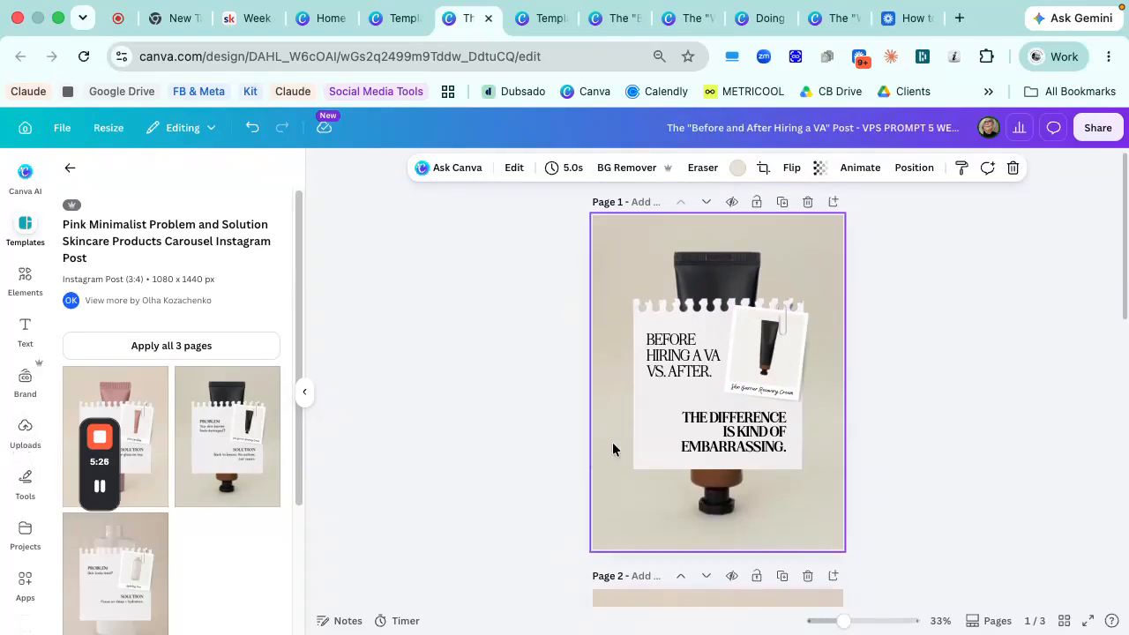
- Select the product image in page 1's polaroid and open the photo collection of the brand kit
{"action": "left_click", "coordinate": [755, 357]}
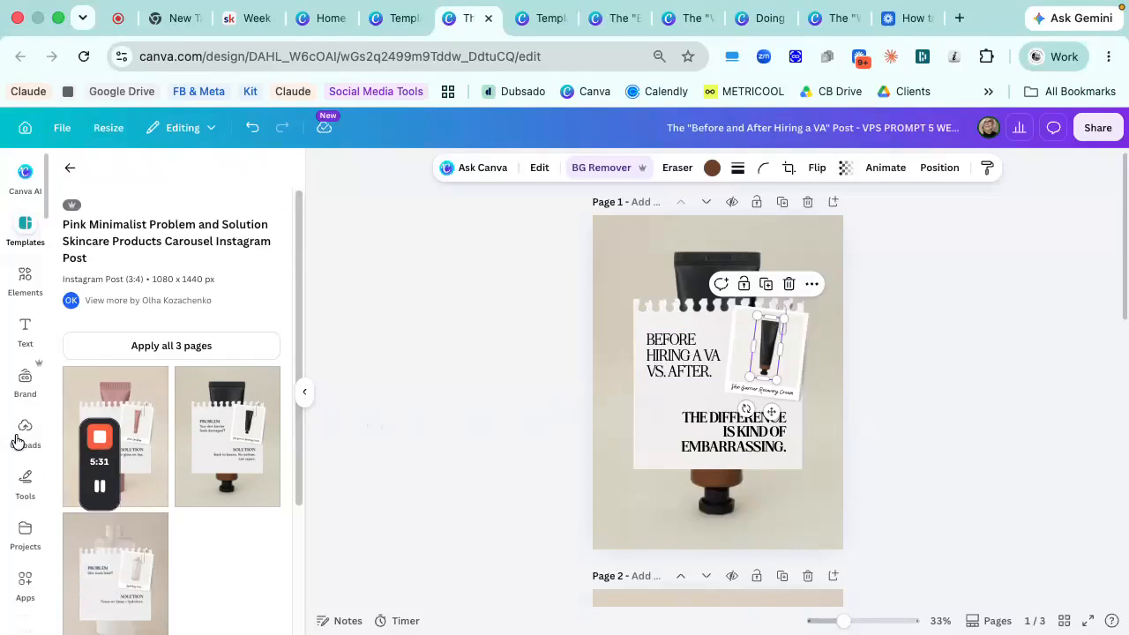
{"action": "left_click", "coordinate": [25, 381]}
{"action": "left_click", "coordinate": [86, 607]}
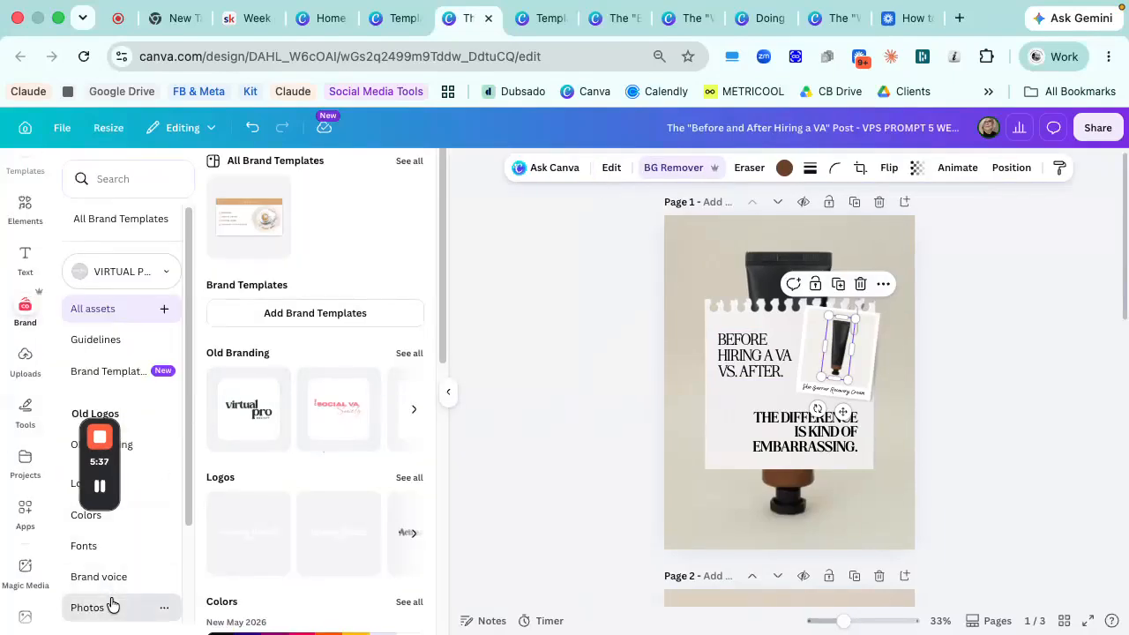
{"action": "scroll", "coordinate": [326, 437], "scroll_direction": "up", "scroll_amount": 2}
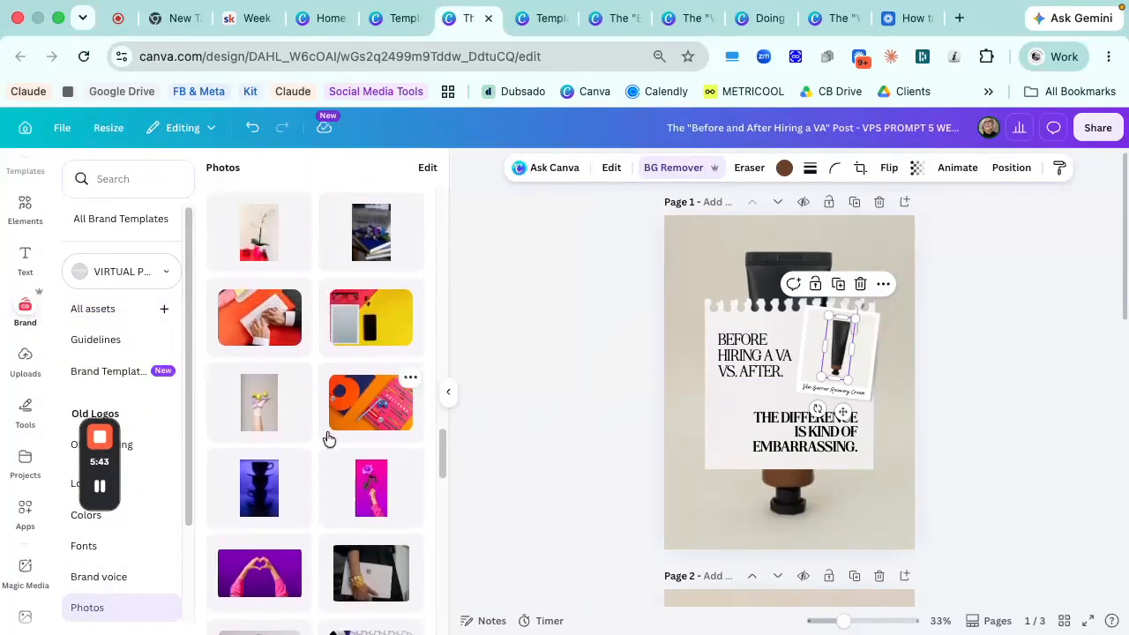
- Try the grey photo of a raised hand holding fruit as page 1's background and adjust its position
{"action": "left_click_drag", "start_coordinate": [254, 399], "coordinate": [679, 451]}
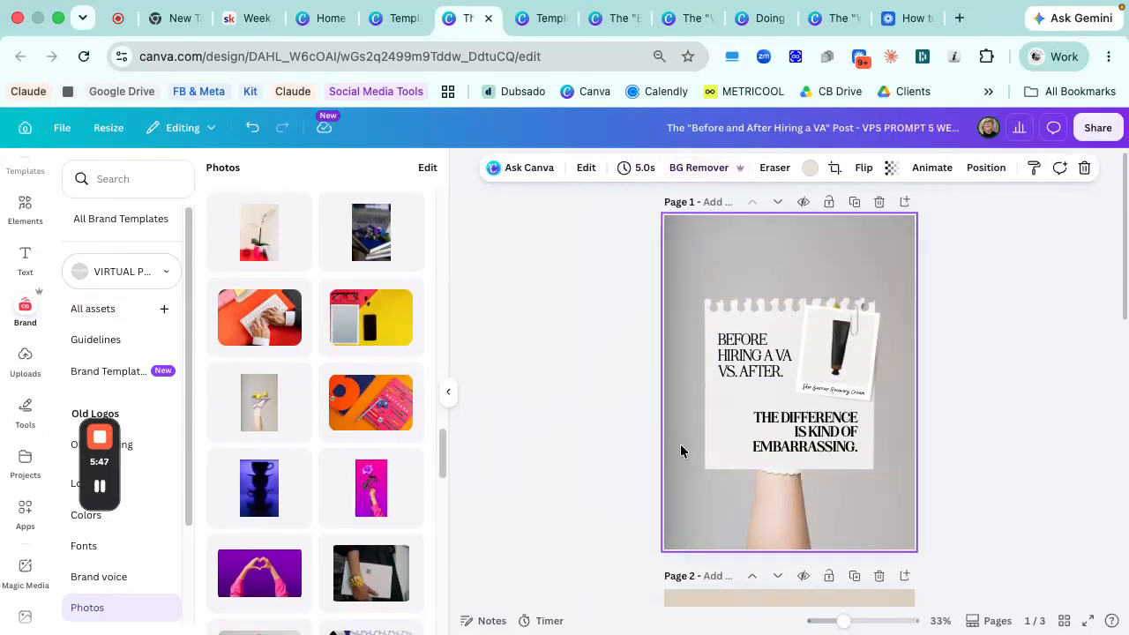
{"action": "double_click", "coordinate": [680, 443]}
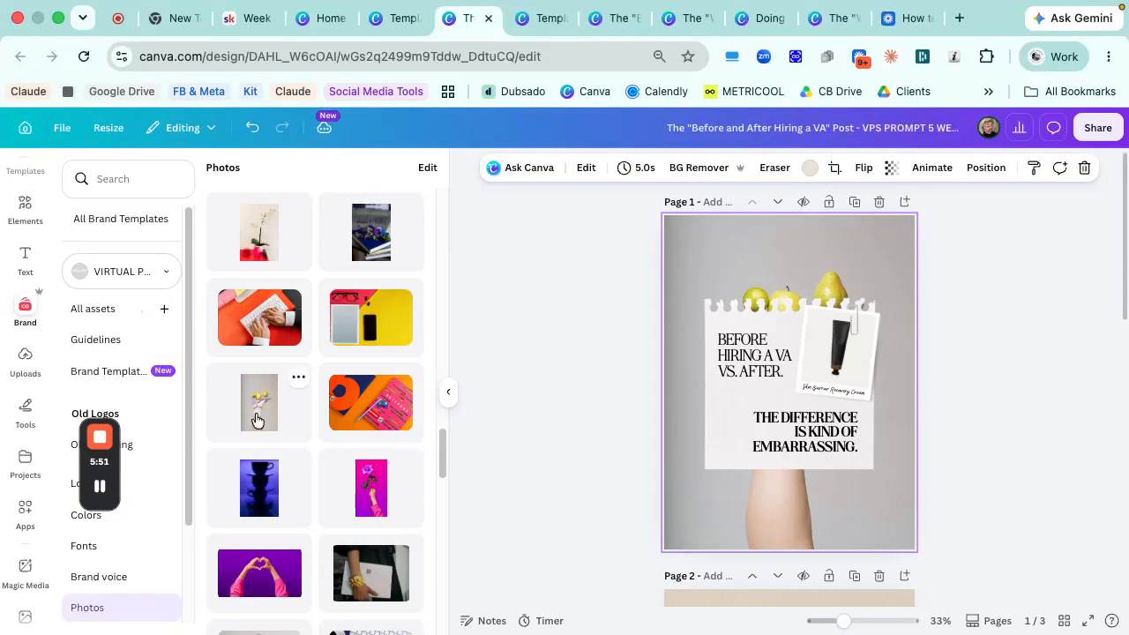
- Replace page 1's background and the polaroid's product image with the brand photo of a hand holding a purple rose
{"action": "scroll", "coordinate": [306, 410], "scroll_direction": "down", "scroll_amount": 1}
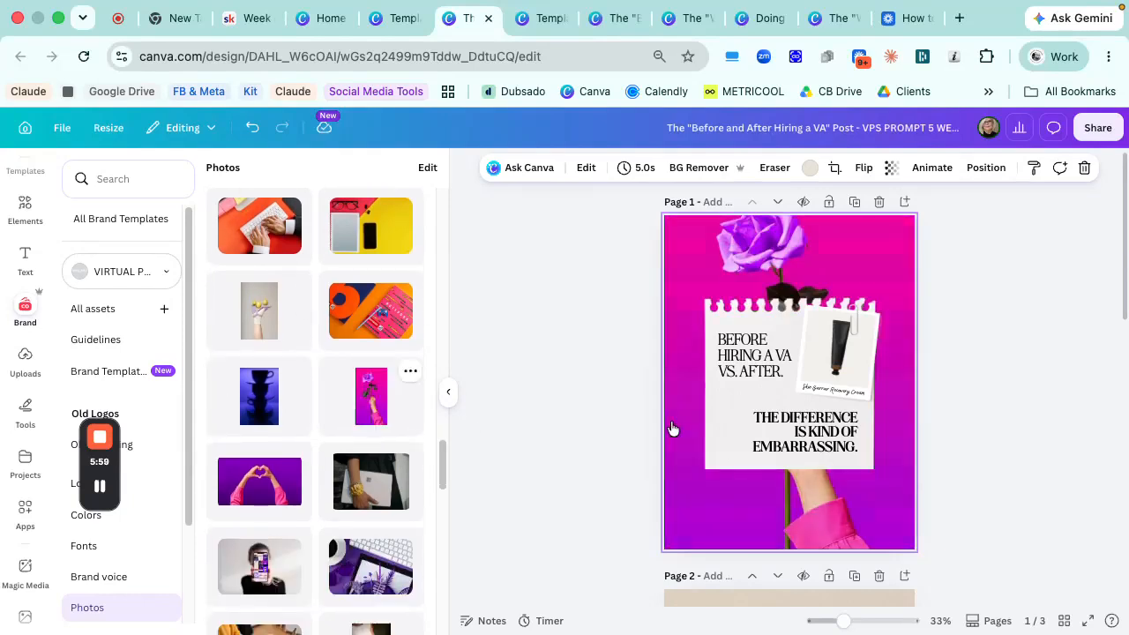
{"action": "left_click_drag", "start_coordinate": [377, 414], "coordinate": [840, 381]}
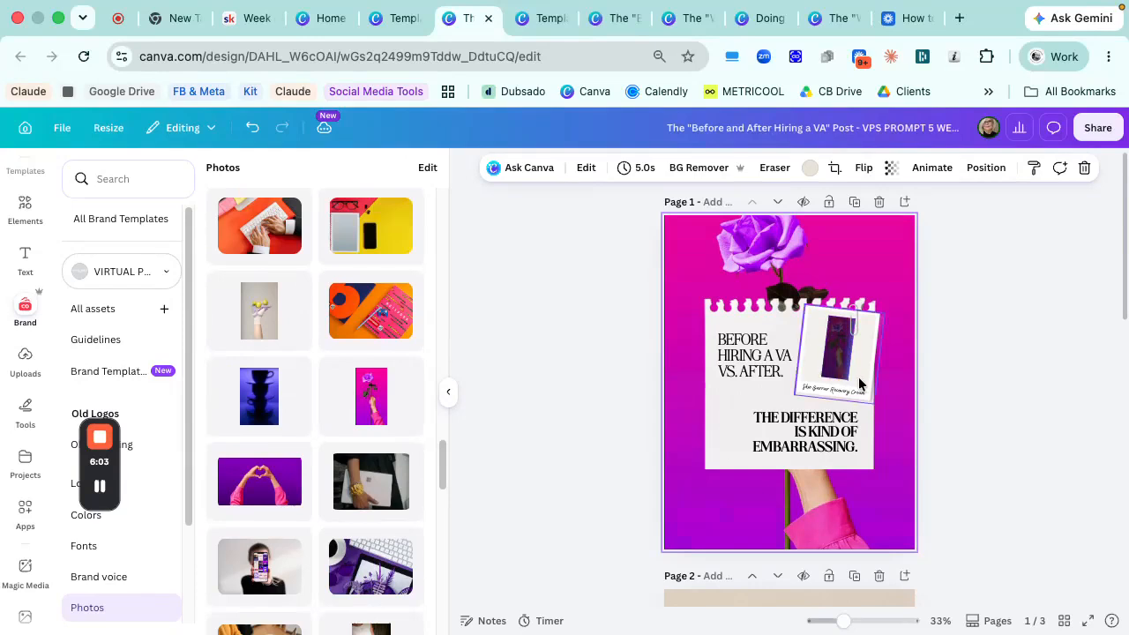
{"action": "left_click", "coordinate": [859, 381]}
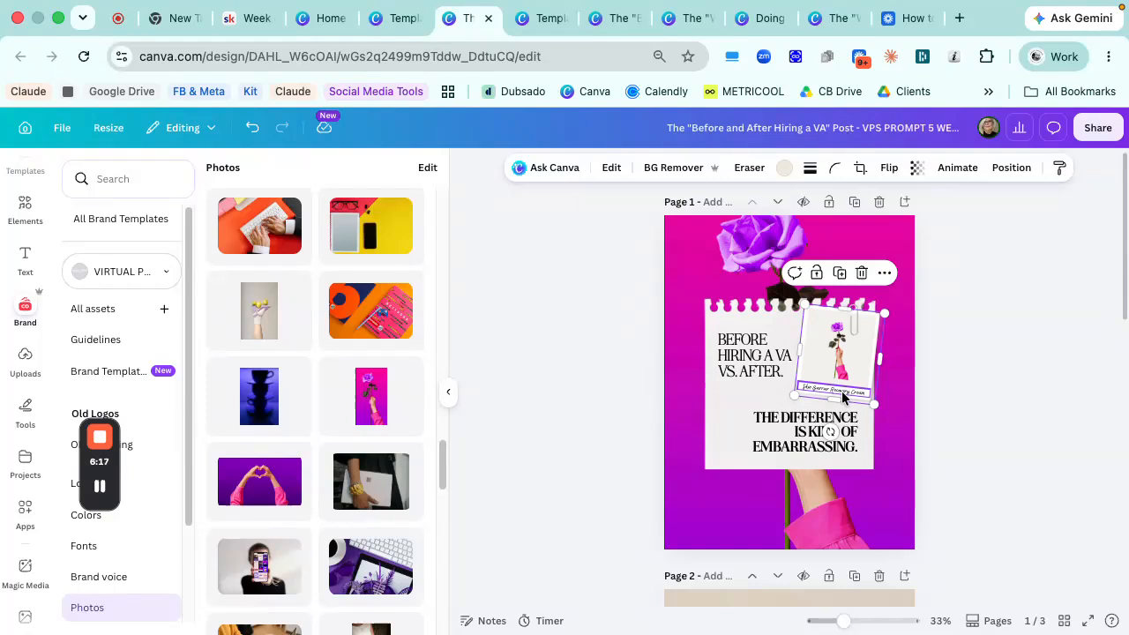
- Replace the polaroid's handwritten caption on page 1 with "virtualprosociety"
{"action": "left_click", "coordinate": [839, 393]}
{"action": "left_click", "coordinate": [842, 392]}
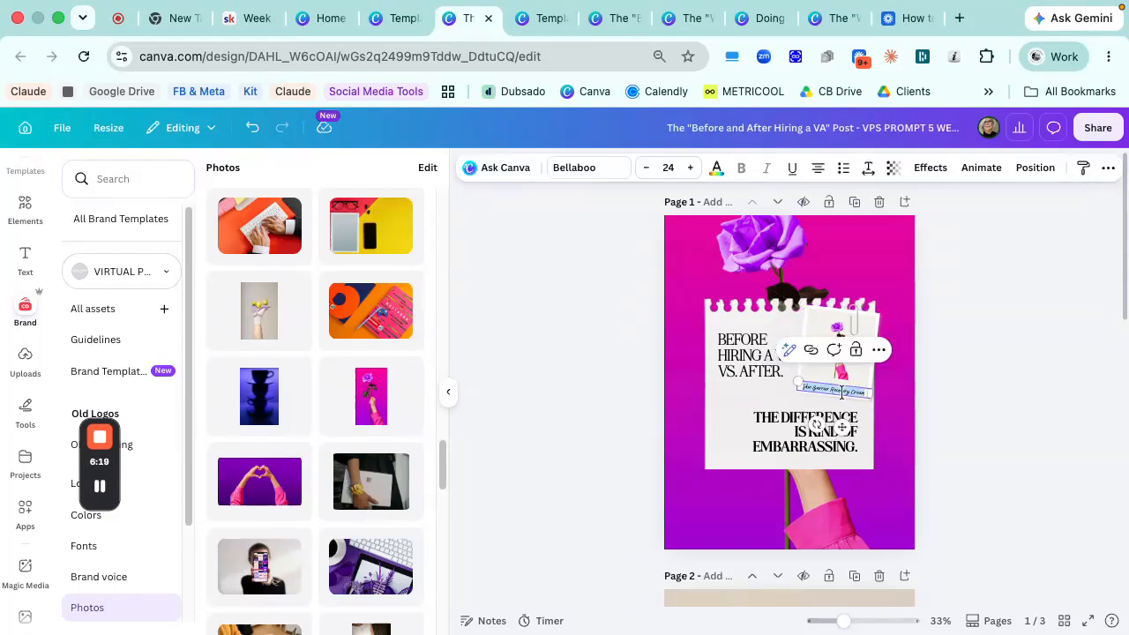
{"action": "type", "text": "va"}
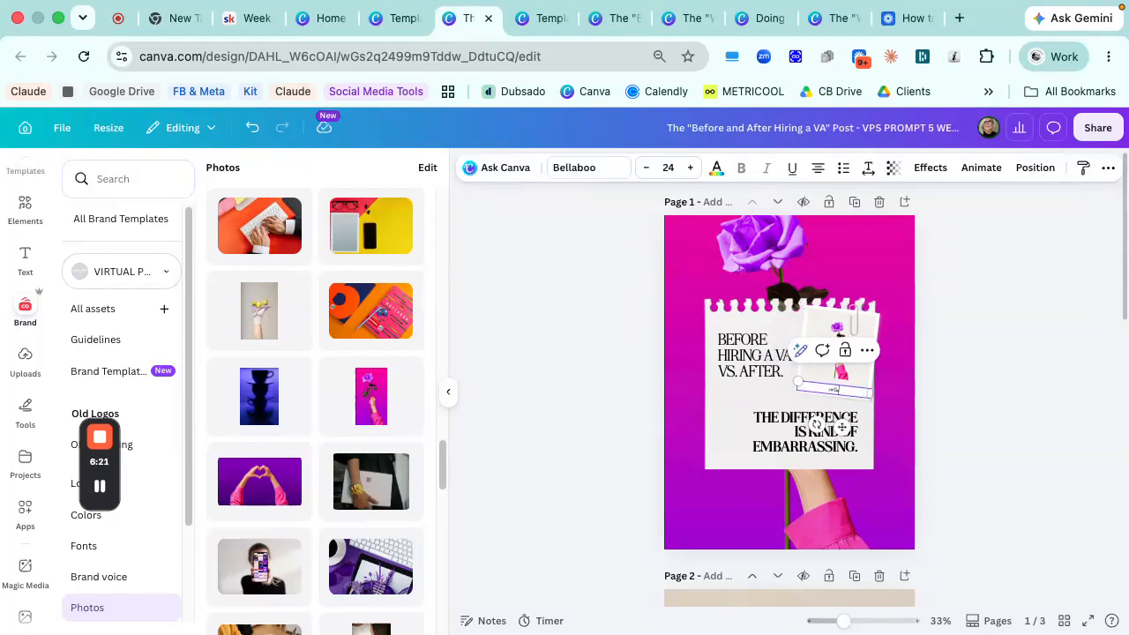
{"action": "left_click_drag", "start_coordinate": [843, 620], "coordinate": [864, 620]}
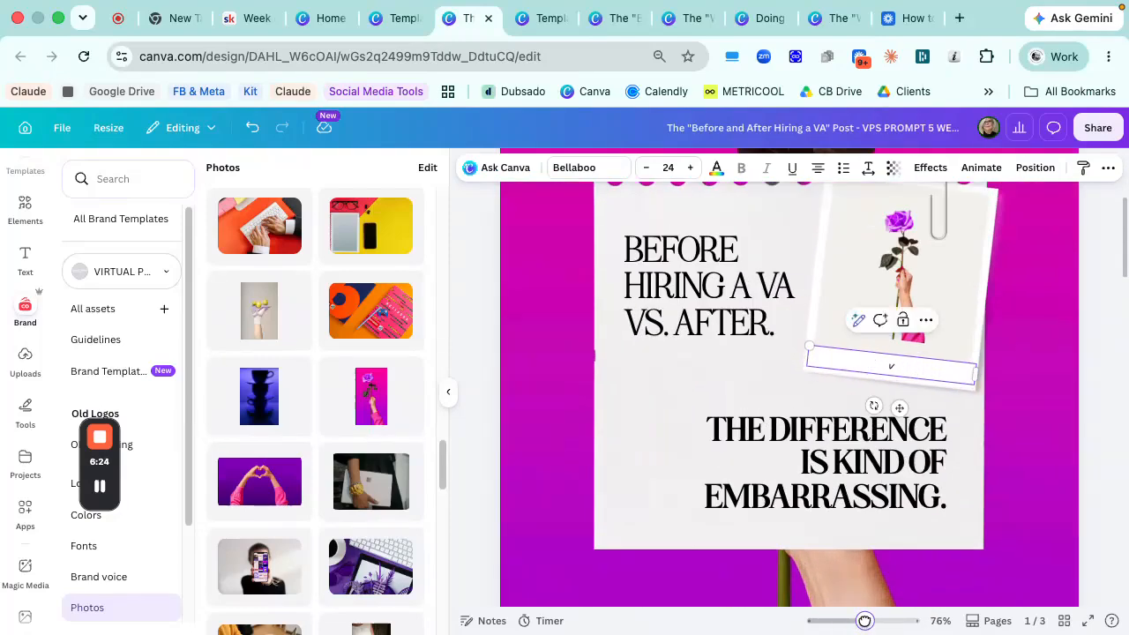
{"action": "type", "text": "irtualprosociety"}
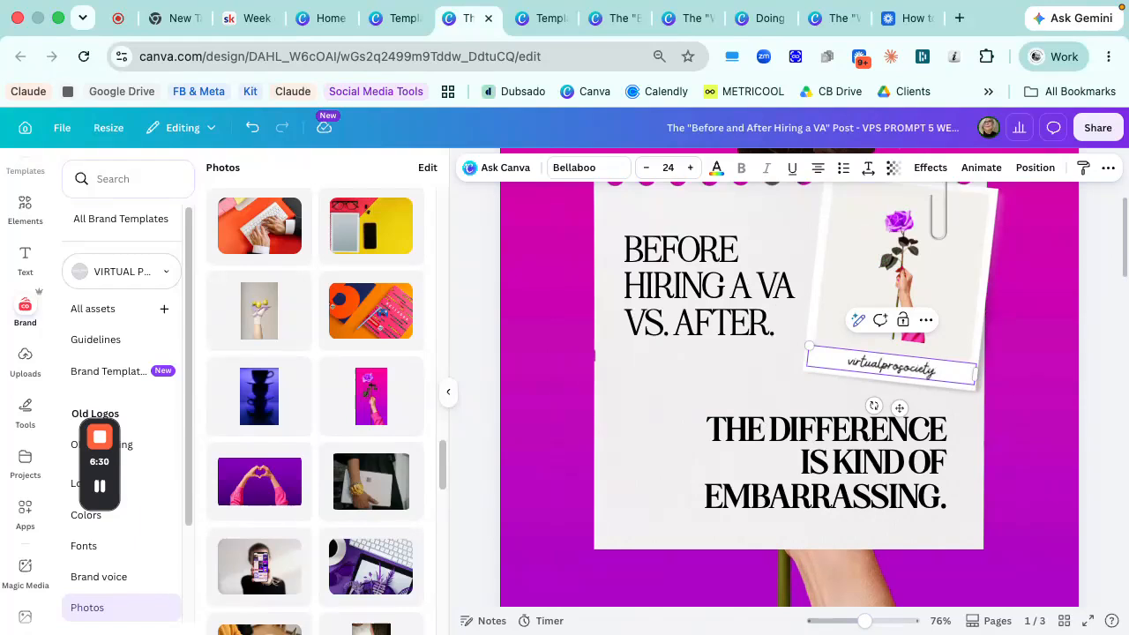
{"action": "left_click", "coordinate": [891, 387]}
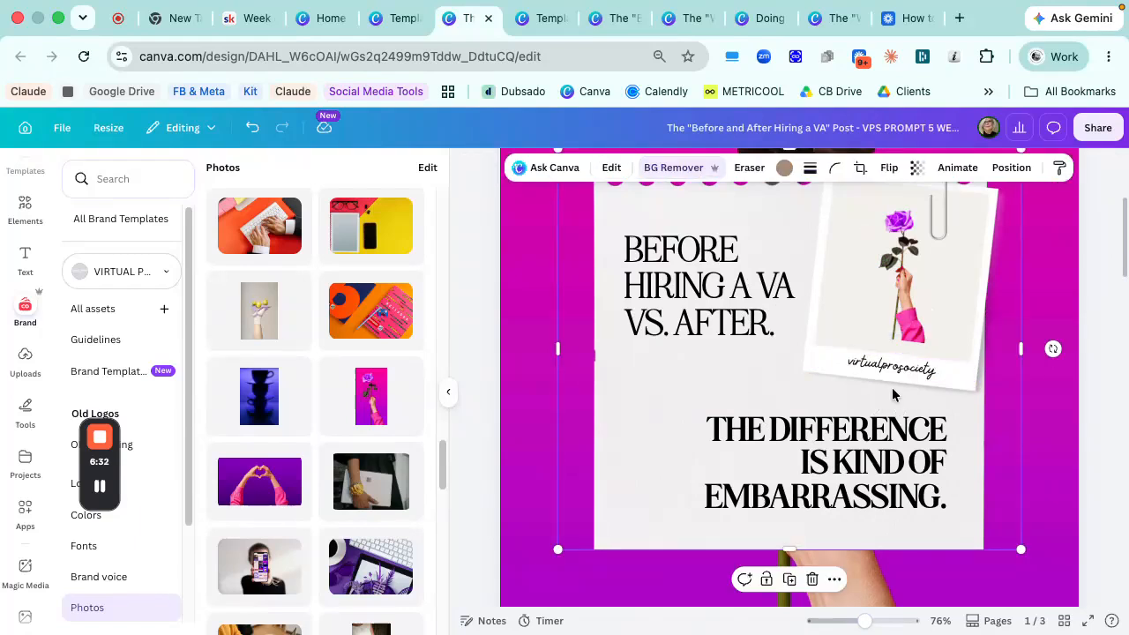
{"action": "left_click", "coordinate": [905, 370]}
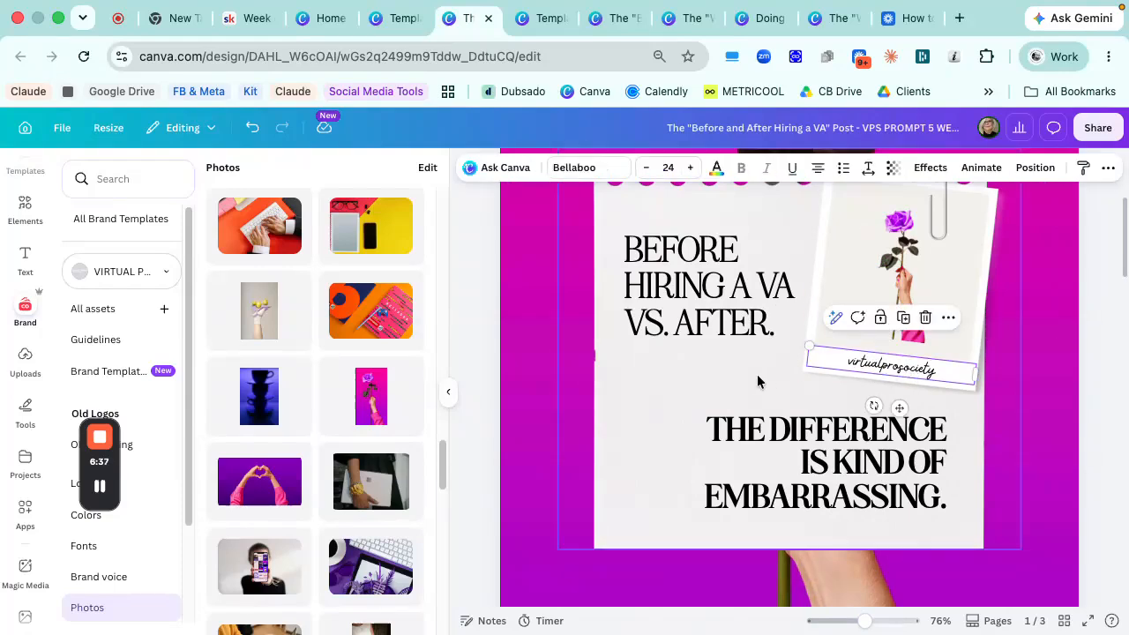
{"action": "left_click_drag", "start_coordinate": [855, 624], "coordinate": [843, 624]}
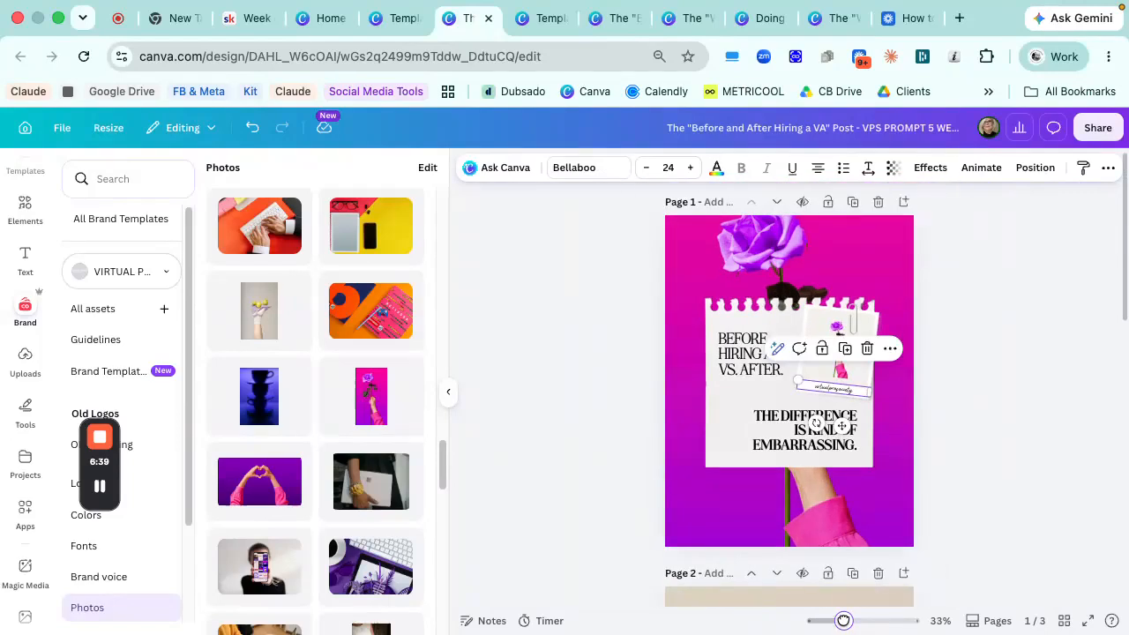
- Duplicate page 1 as the base for the second slide
{"action": "scroll", "coordinate": [1022, 479], "scroll_direction": "down", "scroll_amount": 1}
{"action": "scroll", "coordinate": [963, 283], "scroll_direction": "down", "scroll_amount": 1}
{"action": "scroll", "coordinate": [970, 295], "scroll_direction": "up", "scroll_amount": 1}
{"action": "scroll", "coordinate": [971, 295], "scroll_direction": "up", "scroll_amount": 1}
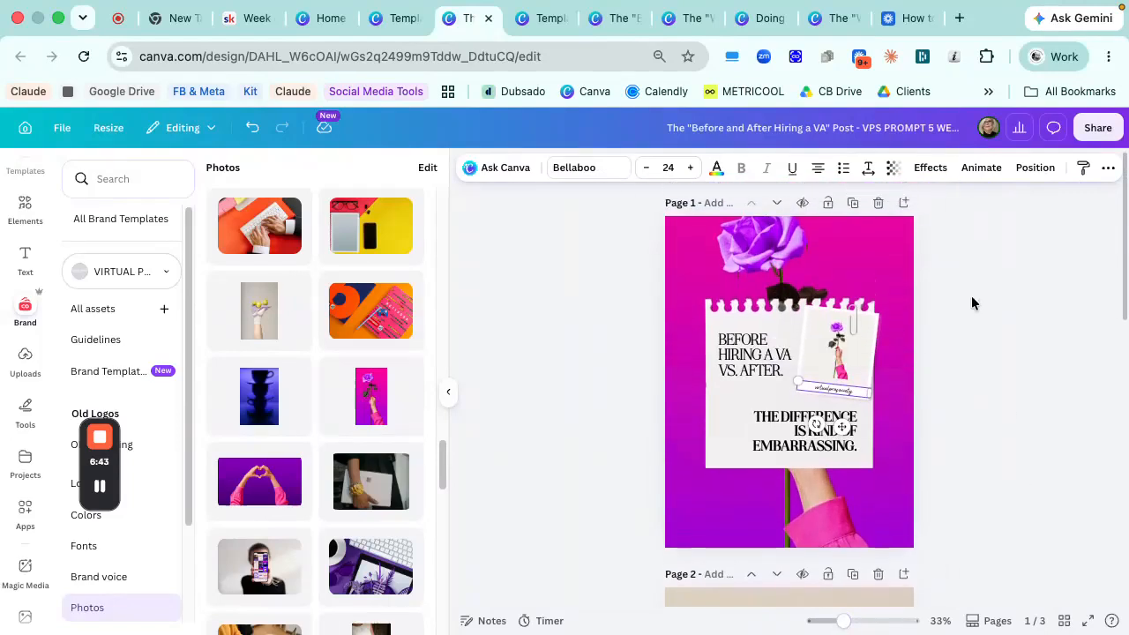
{"action": "left_click", "coordinate": [852, 203]}
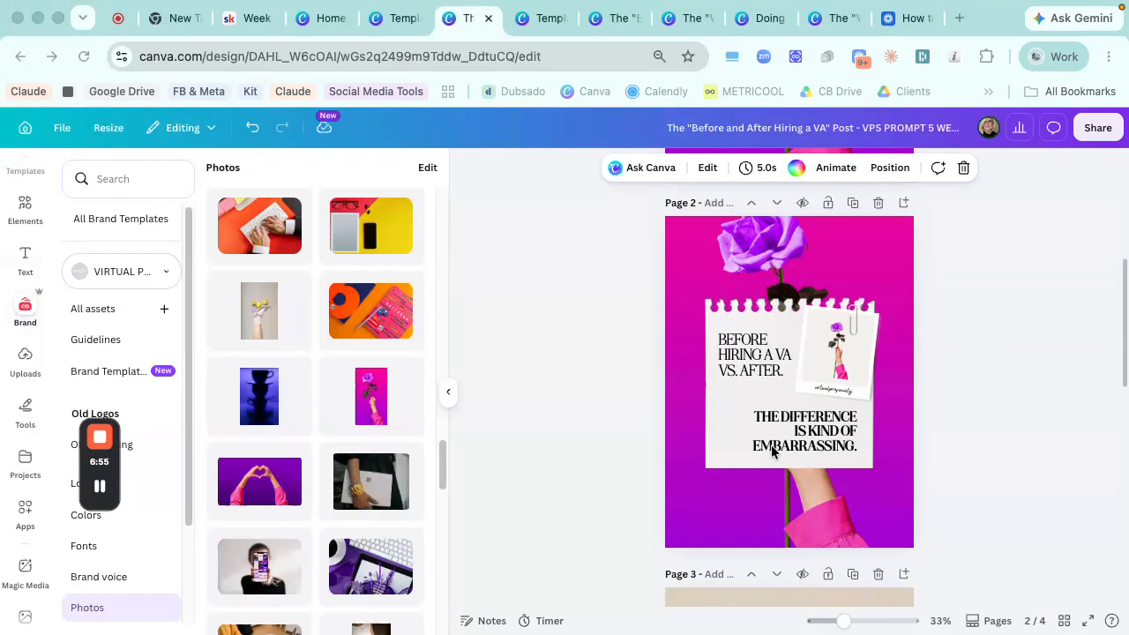
- Replace page 2's bold statement with "This is what your week could actually look like." and widen its text box to about 603
{"action": "left_click", "coordinate": [752, 368]}
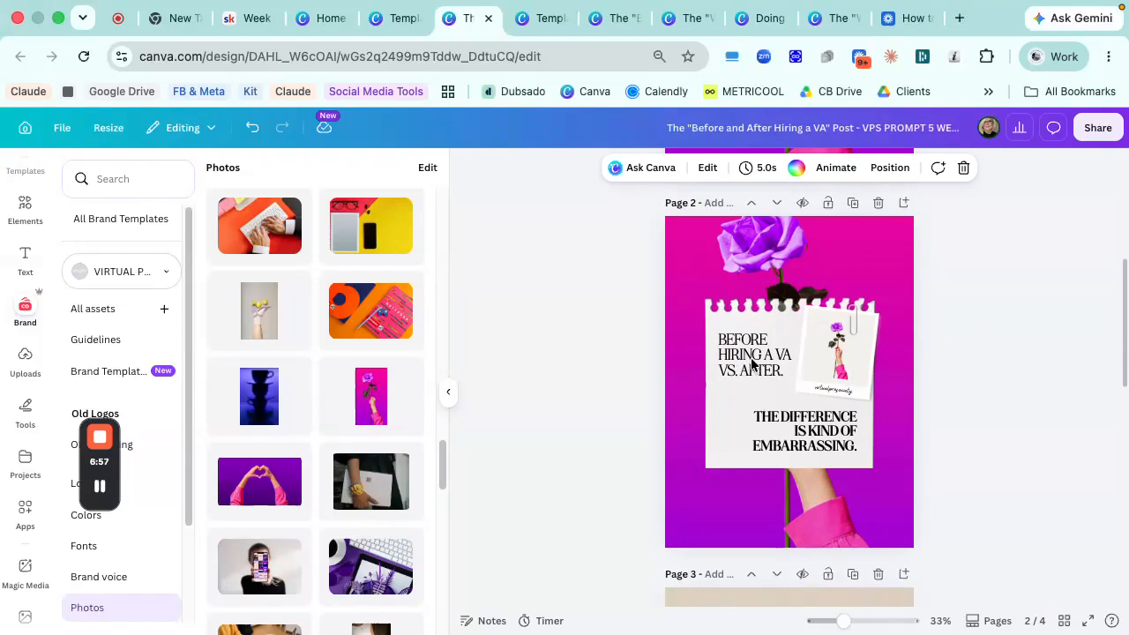
{"action": "left_click", "coordinate": [751, 365]}
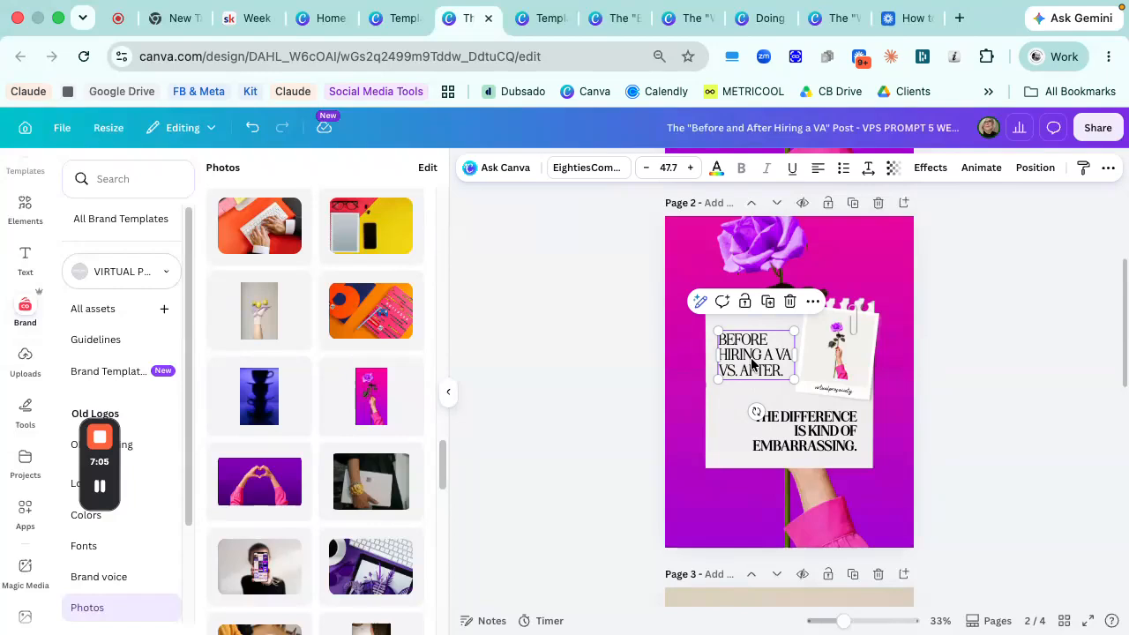
{"action": "double_click", "coordinate": [784, 429]}
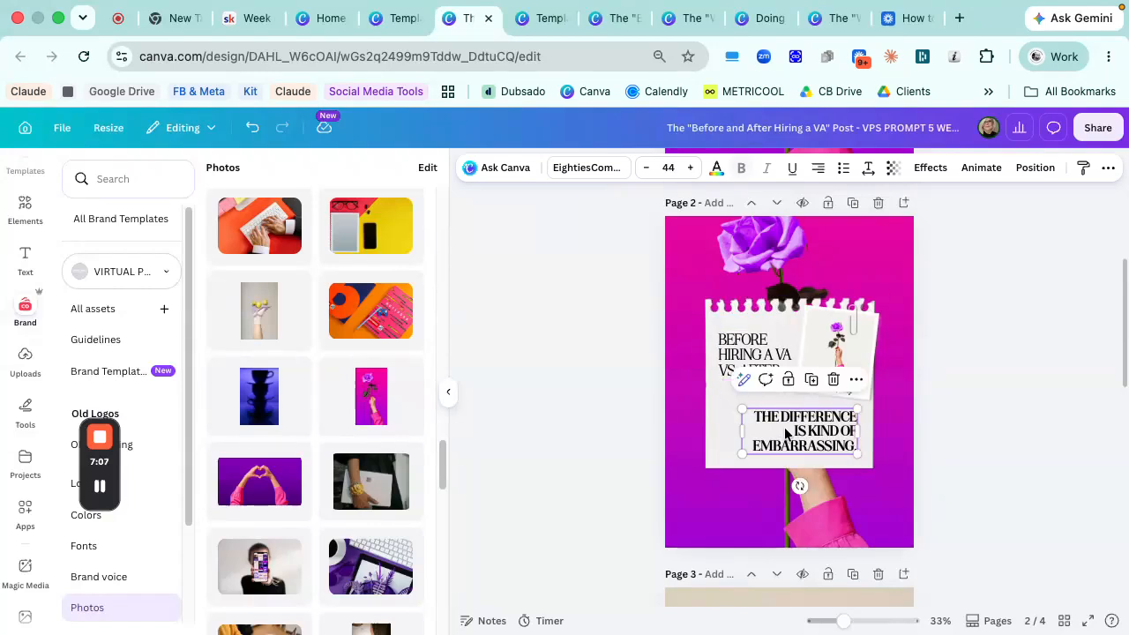
{"action": "type", "text": "THIS IS WHAT YOUR WEEK COULD ACTUALLY LOOK LIKE."}
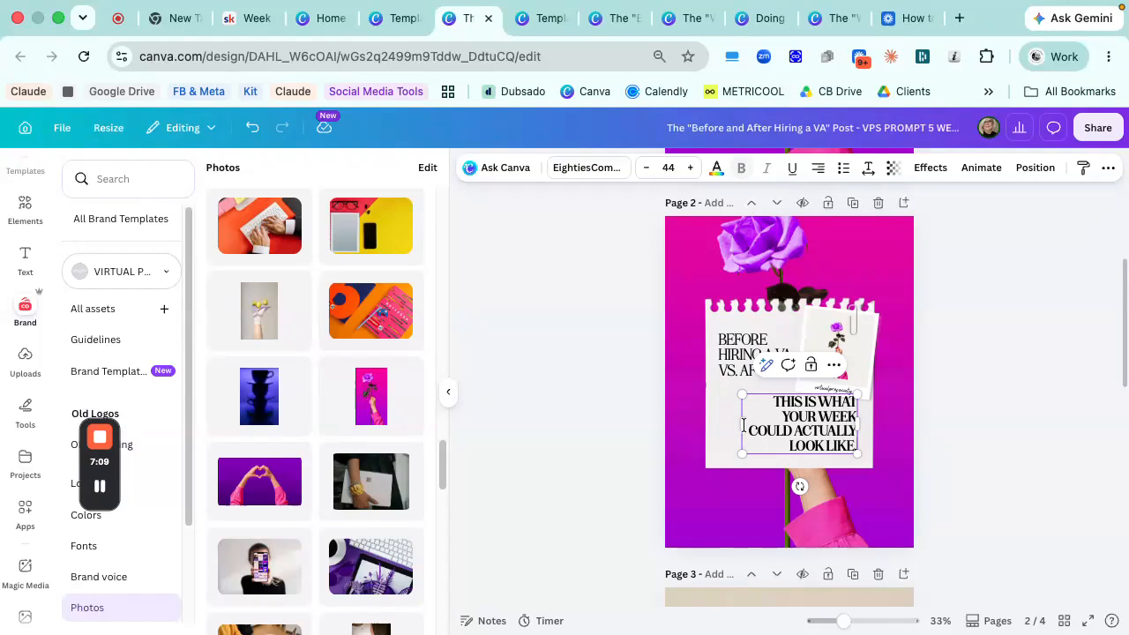
{"action": "left_click_drag", "start_coordinate": [741, 426], "coordinate": [719, 431]}
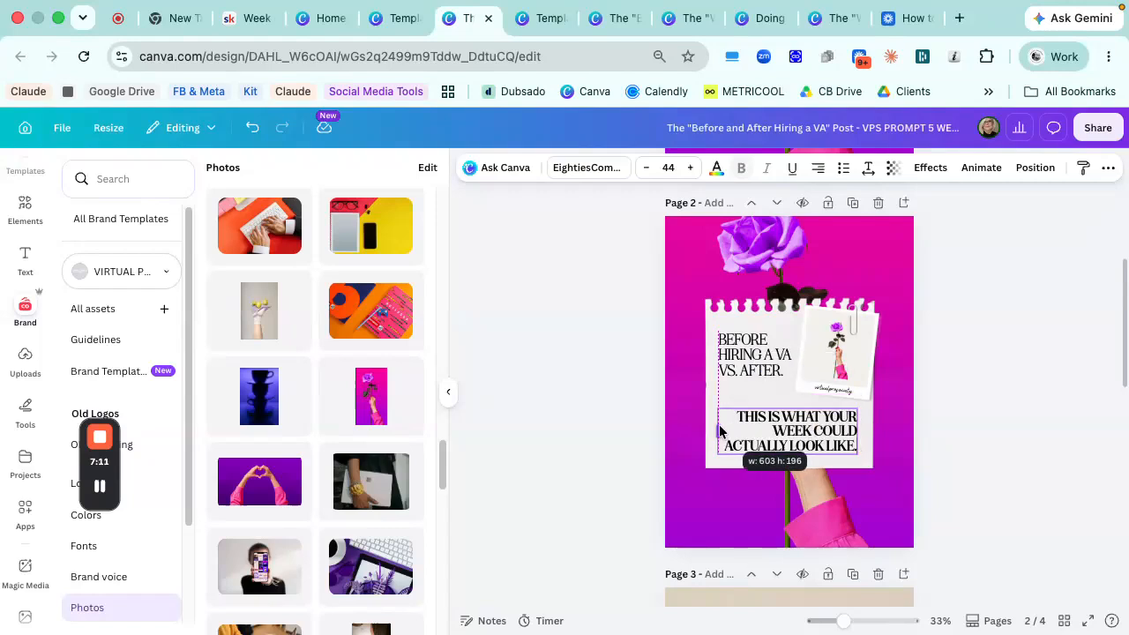
- Delete the "Before hiring a VA vs. after." heading from page 2, then narrow the bold statement and place it beside the polaroid
{"action": "left_click", "coordinate": [744, 357]}
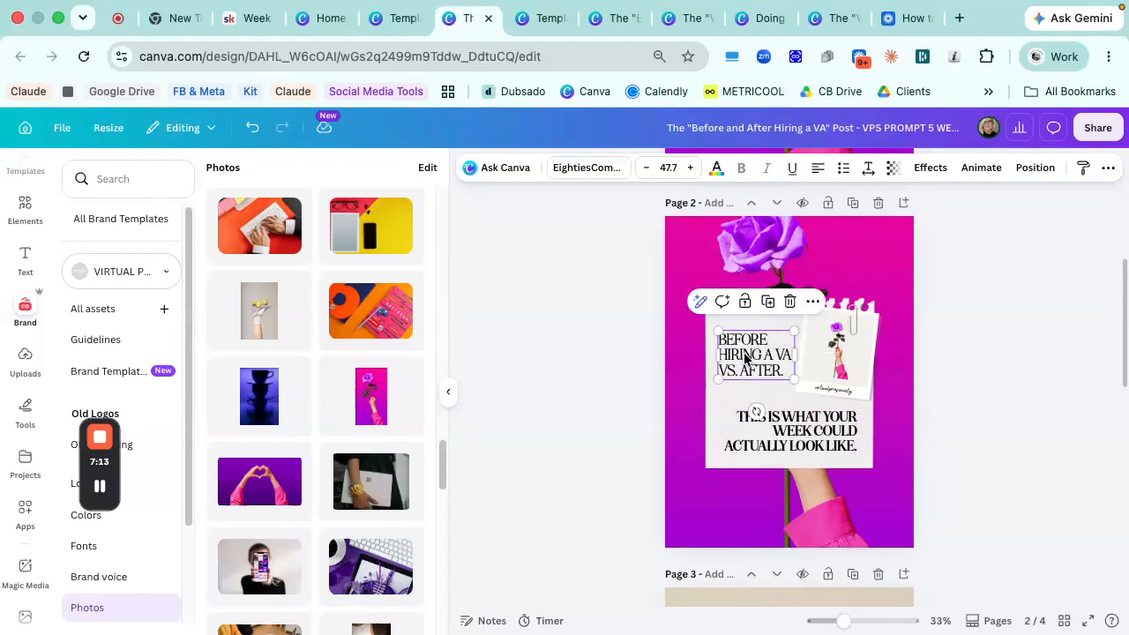
{"action": "key", "text": "Delete"}
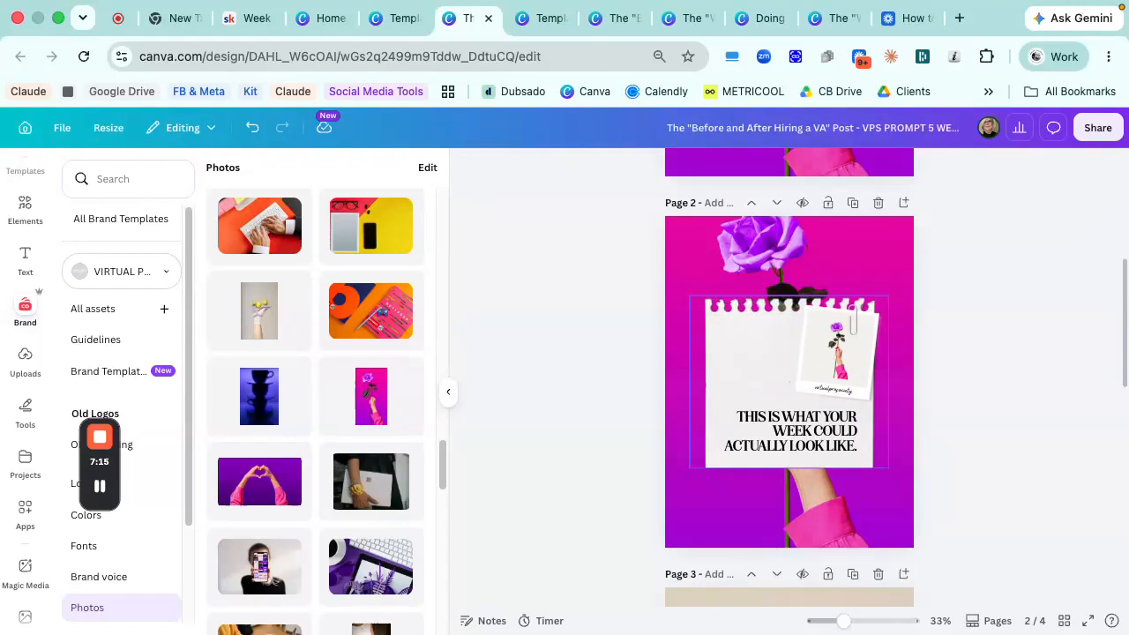
{"action": "left_click_drag", "start_coordinate": [776, 414], "coordinate": [775, 408]}
{"action": "left_click_drag", "start_coordinate": [859, 424], "coordinate": [770, 408]}
{"action": "left_click", "coordinate": [841, 436]}
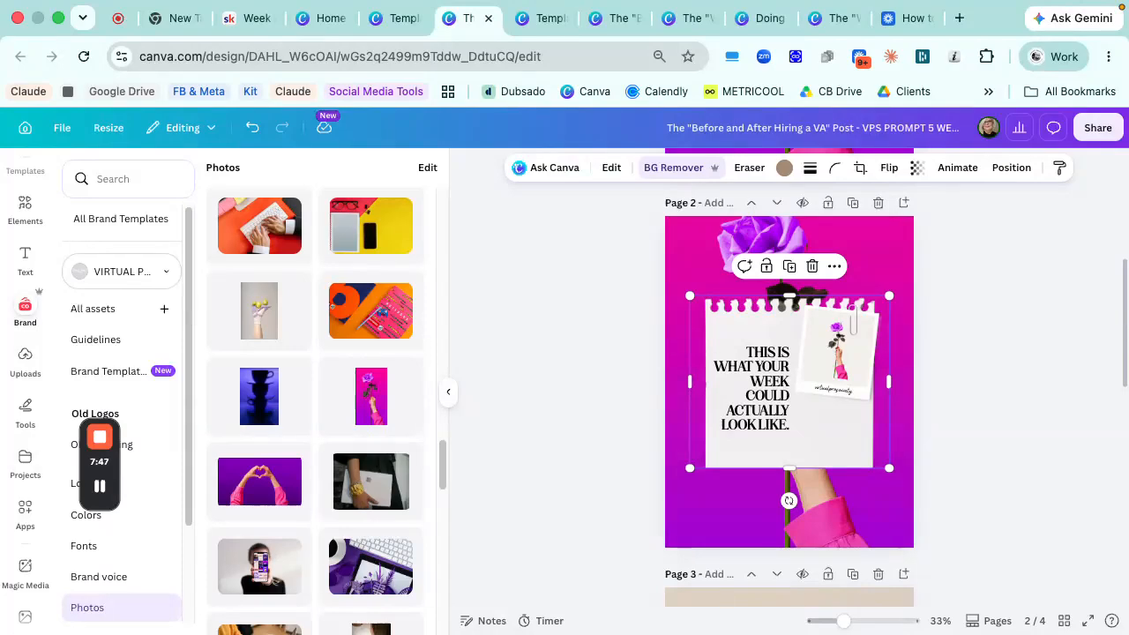
- Duplicate page 2 and enlarge the torn note paper on the copy to nearly the full page width
{"action": "left_click", "coordinate": [854, 203]}
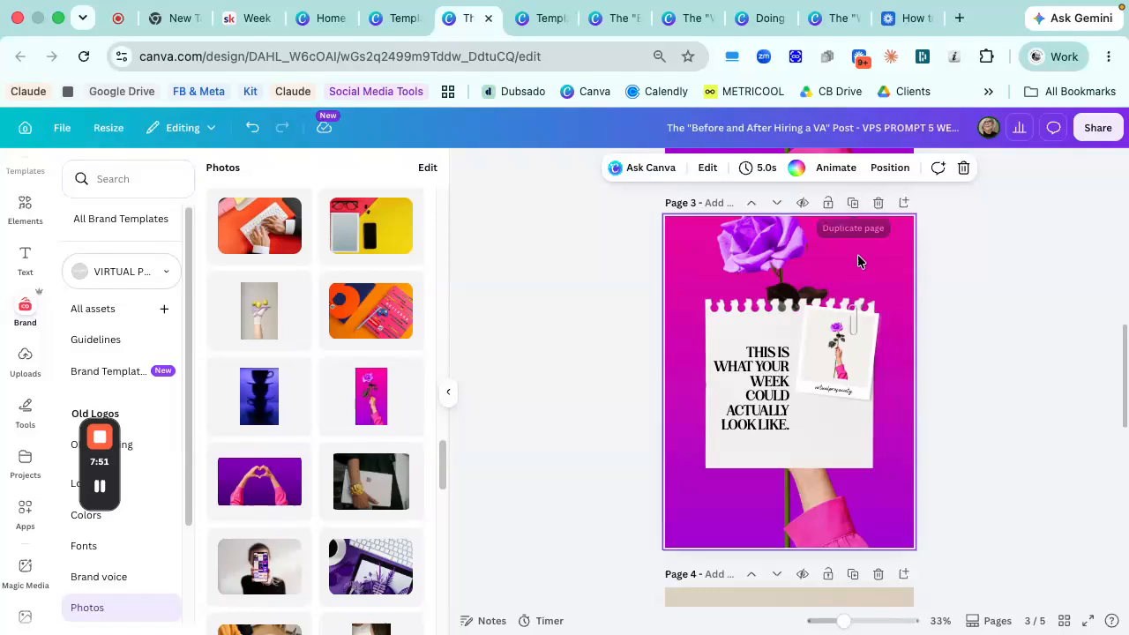
{"action": "left_click", "coordinate": [734, 323]}
{"action": "left_click_drag", "start_coordinate": [689, 297], "coordinate": [631, 231]}
{"action": "left_click_drag", "start_coordinate": [722, 292], "coordinate": [753, 328]}
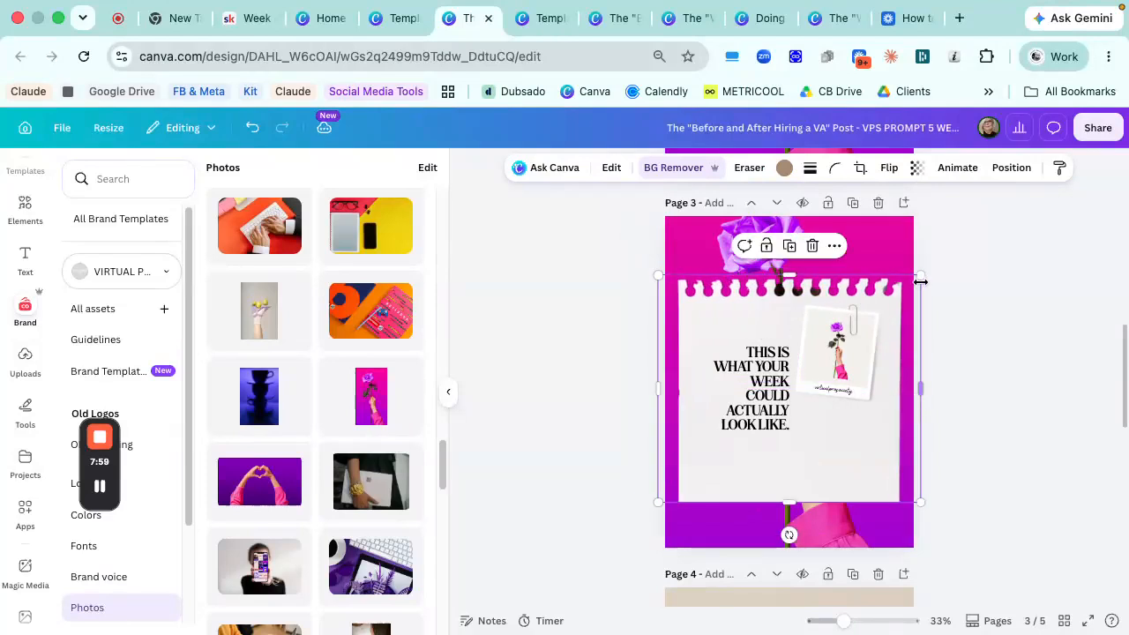
{"action": "left_click_drag", "start_coordinate": [919, 282], "coordinate": [918, 273]}
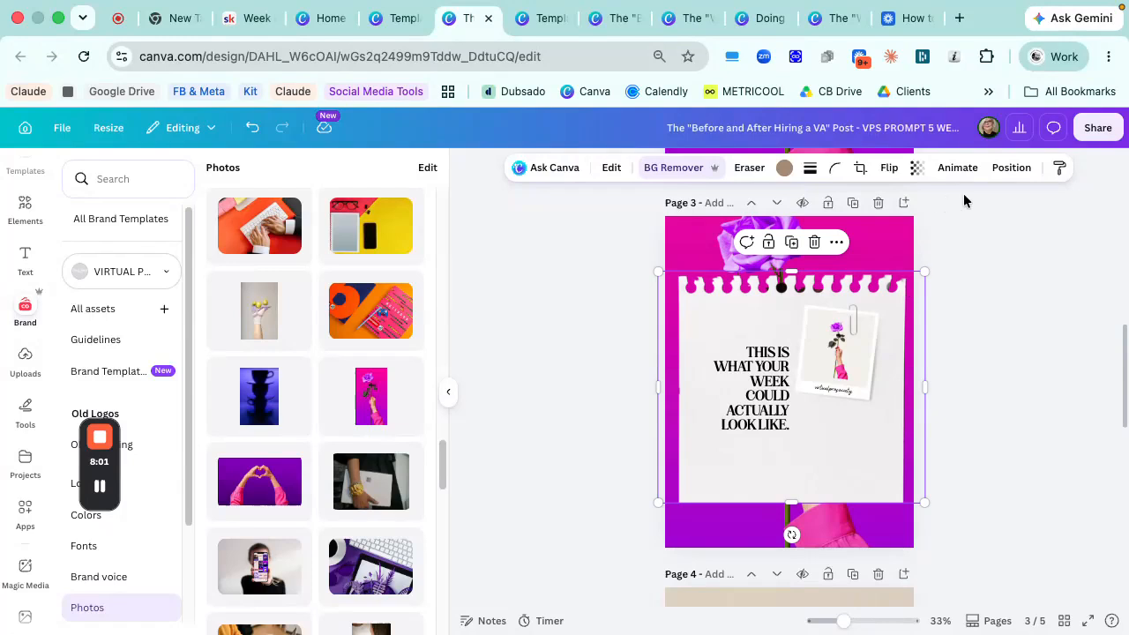
- Align page 3's enlarged note paper to the center and middle of the page
{"action": "left_click", "coordinate": [1010, 168]}
{"action": "left_click", "coordinate": [237, 377]}
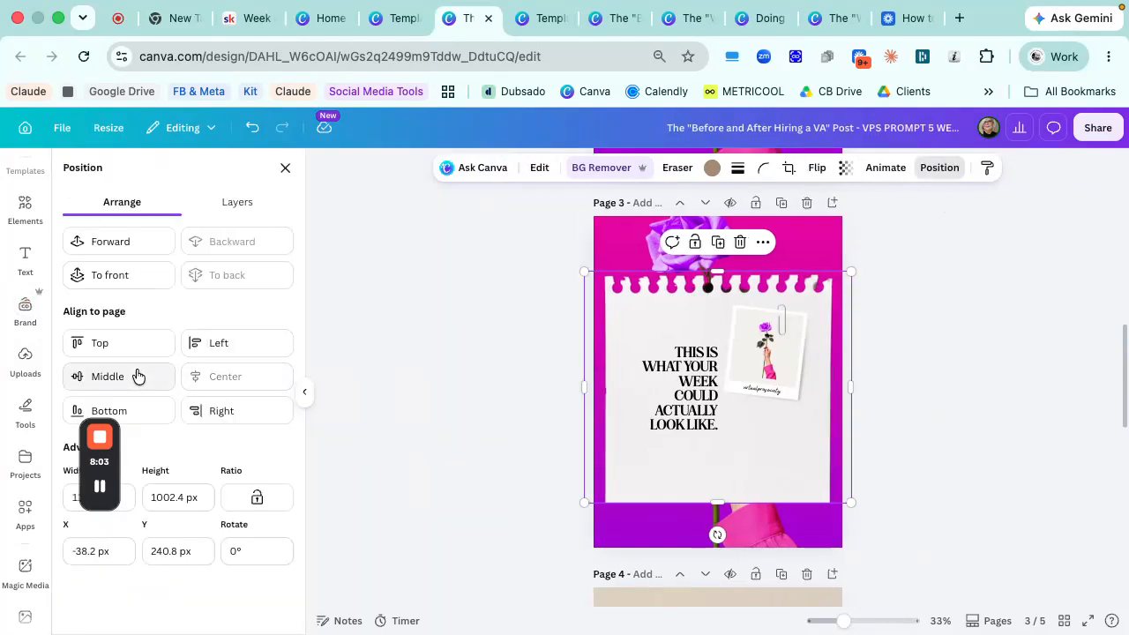
{"action": "left_click", "coordinate": [136, 376]}
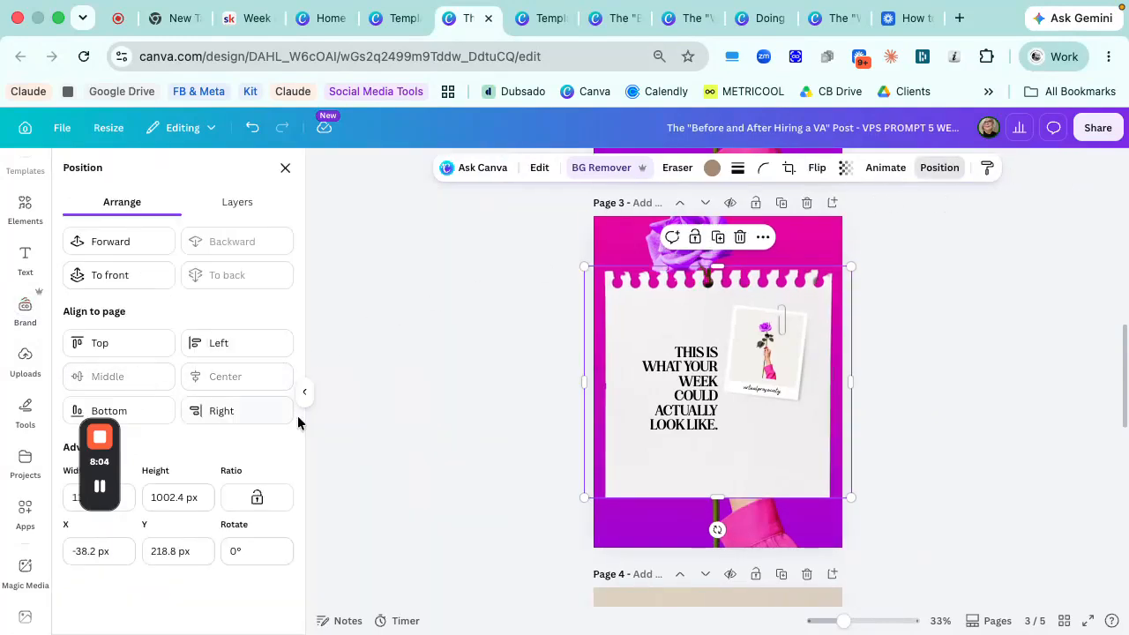
{"action": "mouse_move", "coordinate": [715, 303]}
{"action": "left_mouse_down"}
{"action": "mouse_move", "coordinate": [721, 324]}
{"action": "mouse_move", "coordinate": [695, 297]}
{"action": "mouse_move", "coordinate": [709, 288]}
{"action": "left_mouse_up"}
- Delete the polaroid frame with its photo, the paper clip and the handwritten caption from page 3
{"action": "left_click", "coordinate": [753, 342]}
{"action": "left_click", "coordinate": [732, 331], "text": "shift"}
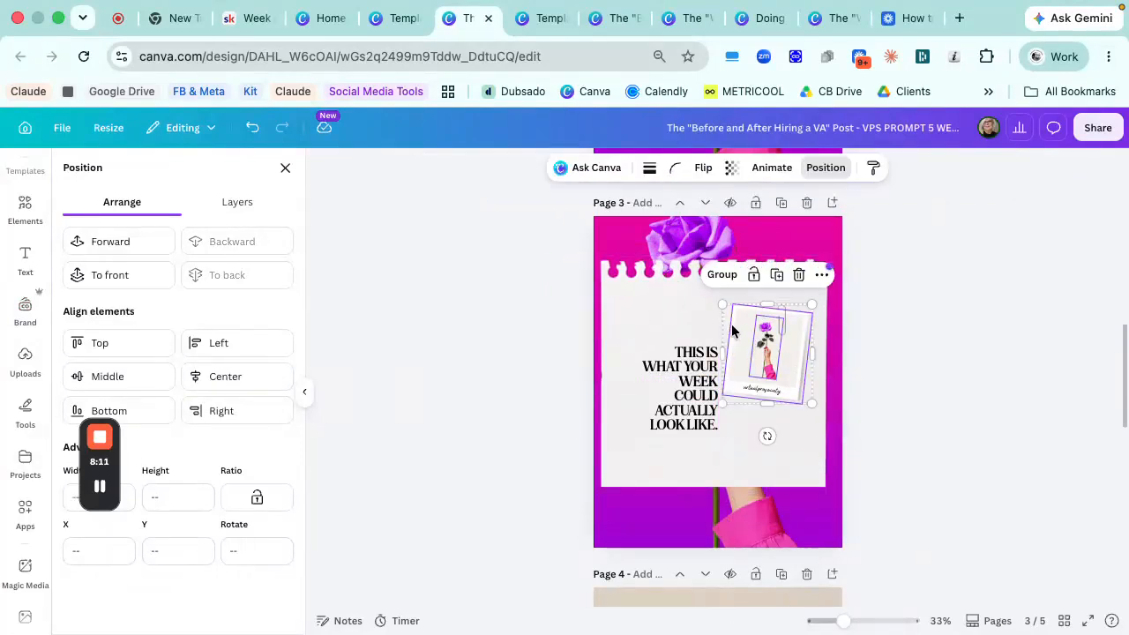
{"action": "key", "text": "Delete"}
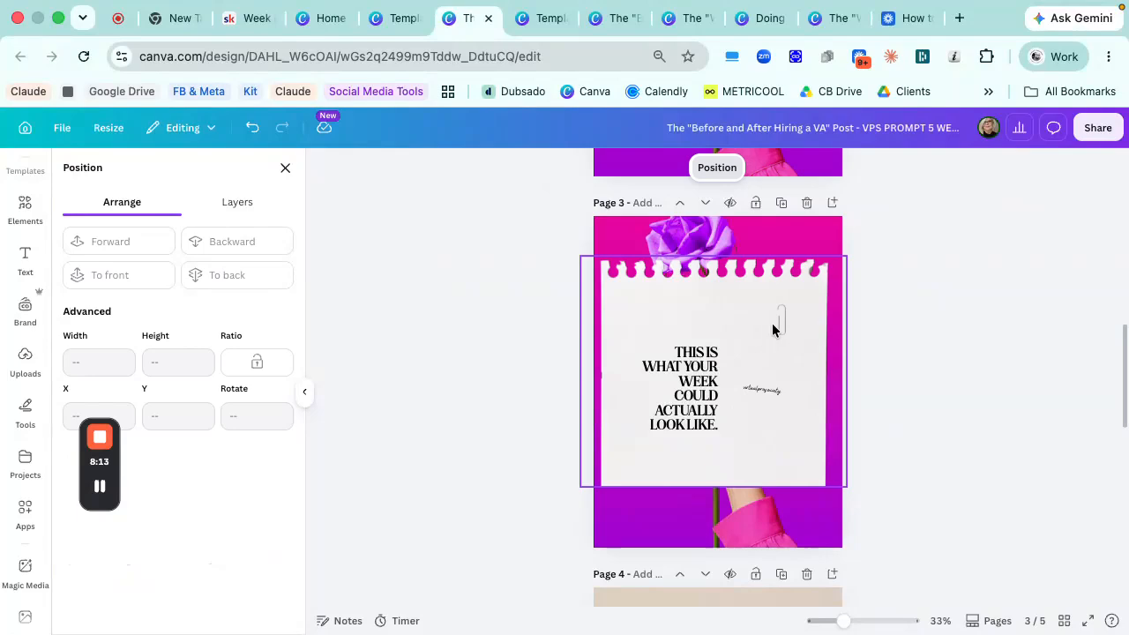
{"action": "left_click", "coordinate": [772, 330]}
{"action": "key", "text": "Escape"}
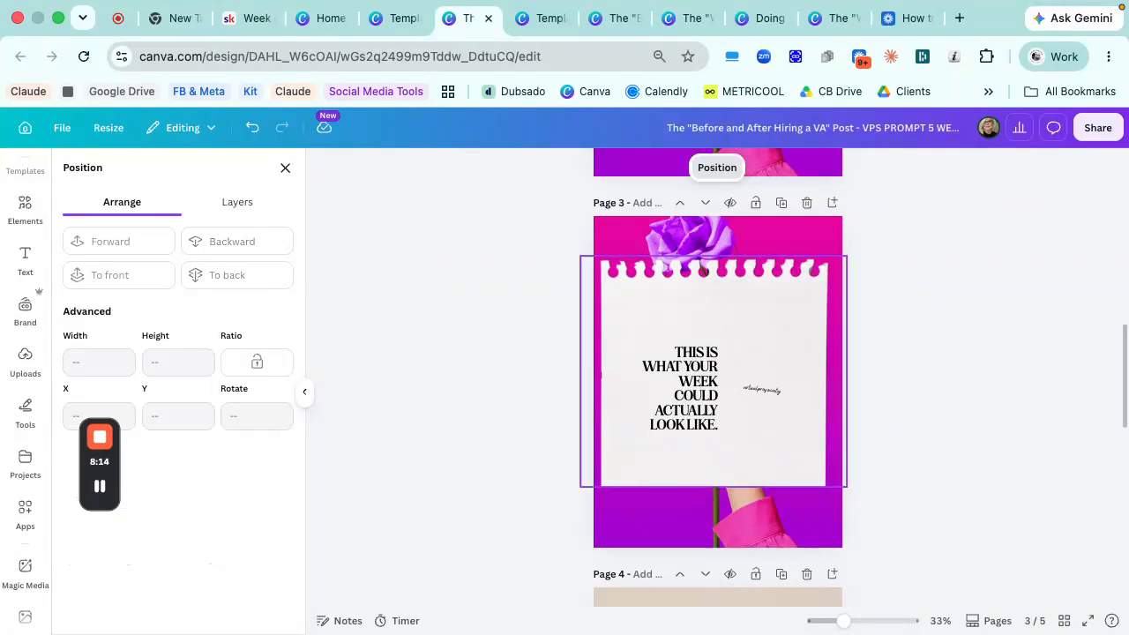
{"action": "left_click", "coordinate": [775, 393]}
{"action": "key", "text": "Delete"}
- Center page 3's note paper horizontally and vertically on the page
{"action": "left_click", "coordinate": [769, 413]}
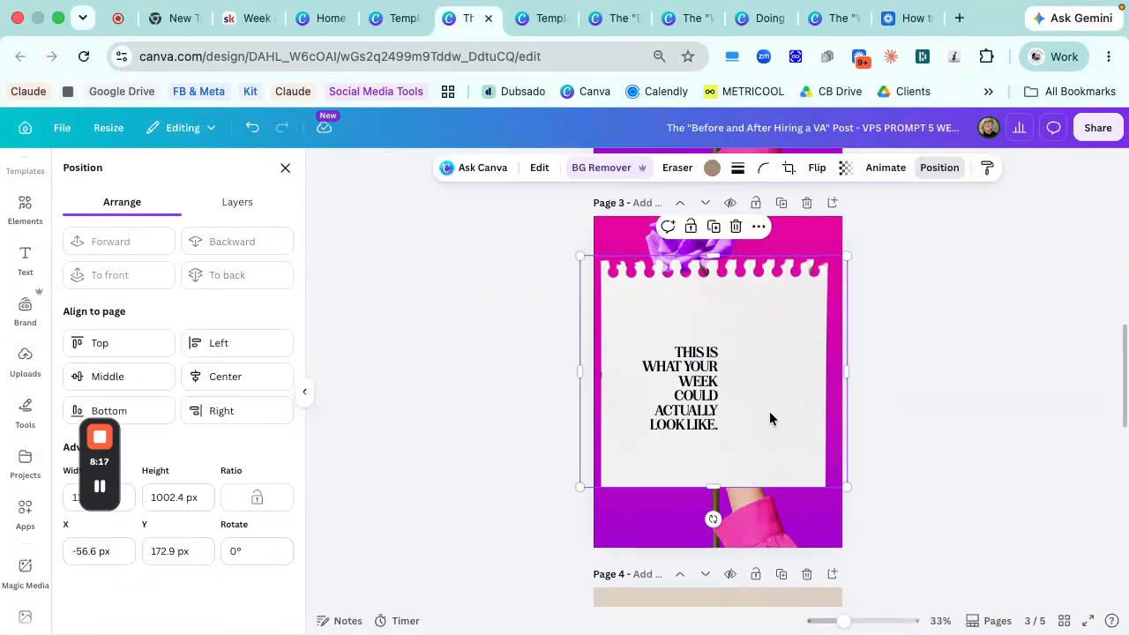
{"action": "left_click_drag", "start_coordinate": [769, 413], "coordinate": [774, 412]}
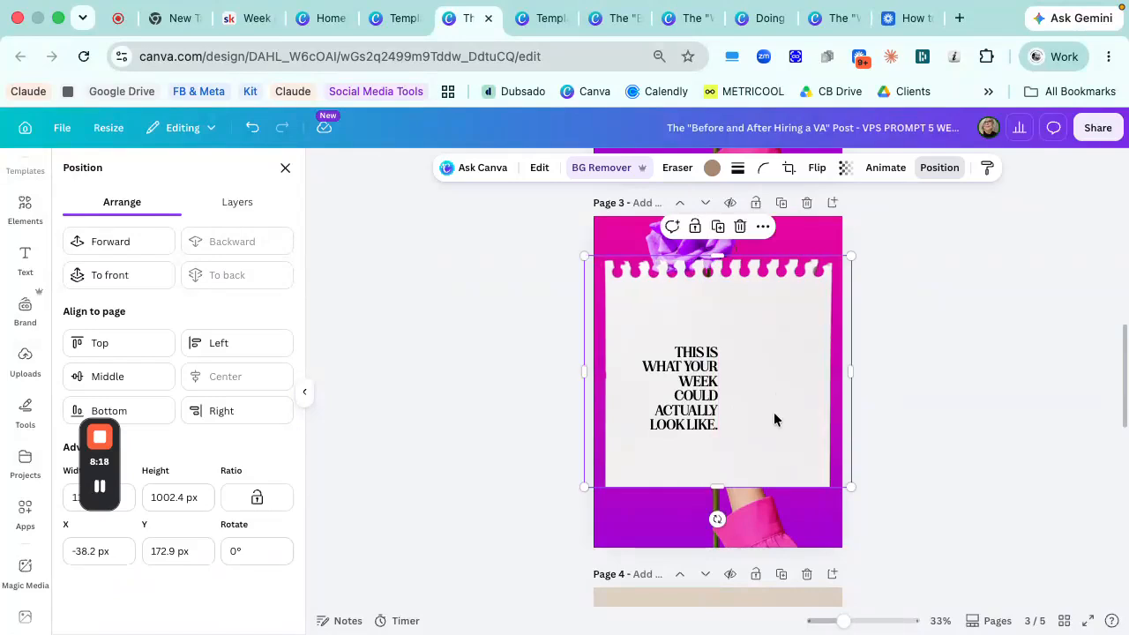
{"action": "left_click", "coordinate": [173, 388]}
- Replace page 3's text with "[Area of business as bold header] + Before: one line / After: one line" and widen its box across the paper
{"action": "left_click", "coordinate": [675, 403]}
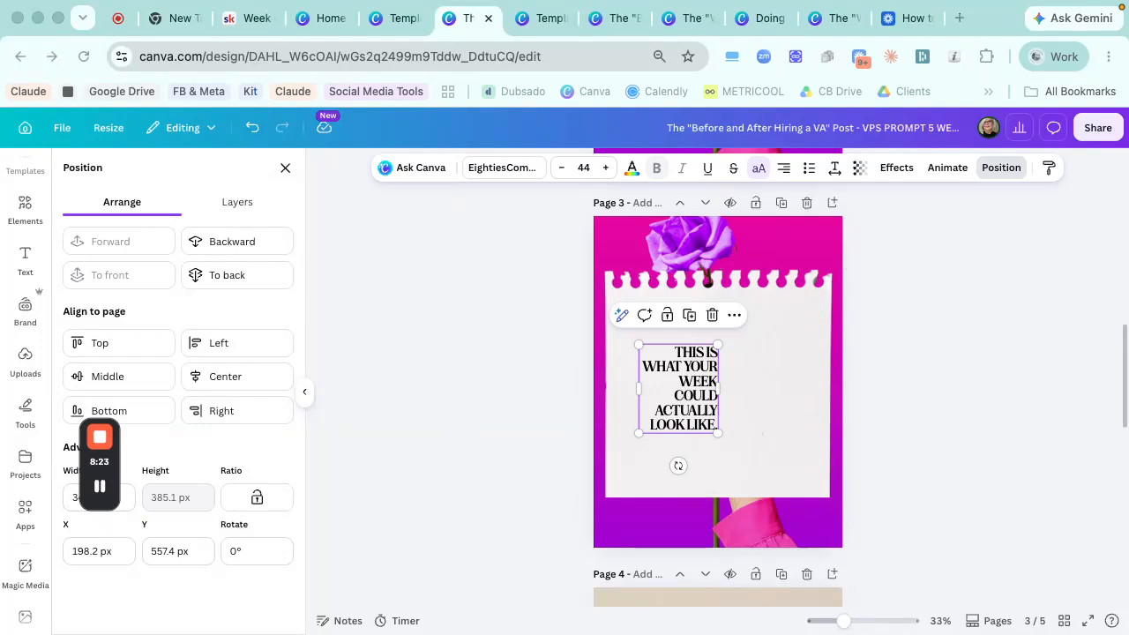
{"action": "double_click", "coordinate": [681, 402]}
{"action": "type", "text": "[AREA OF BUSINESS AS BOLD HEADER] + BEFORE: ONE LINE / AFTER: ONE LINE"}
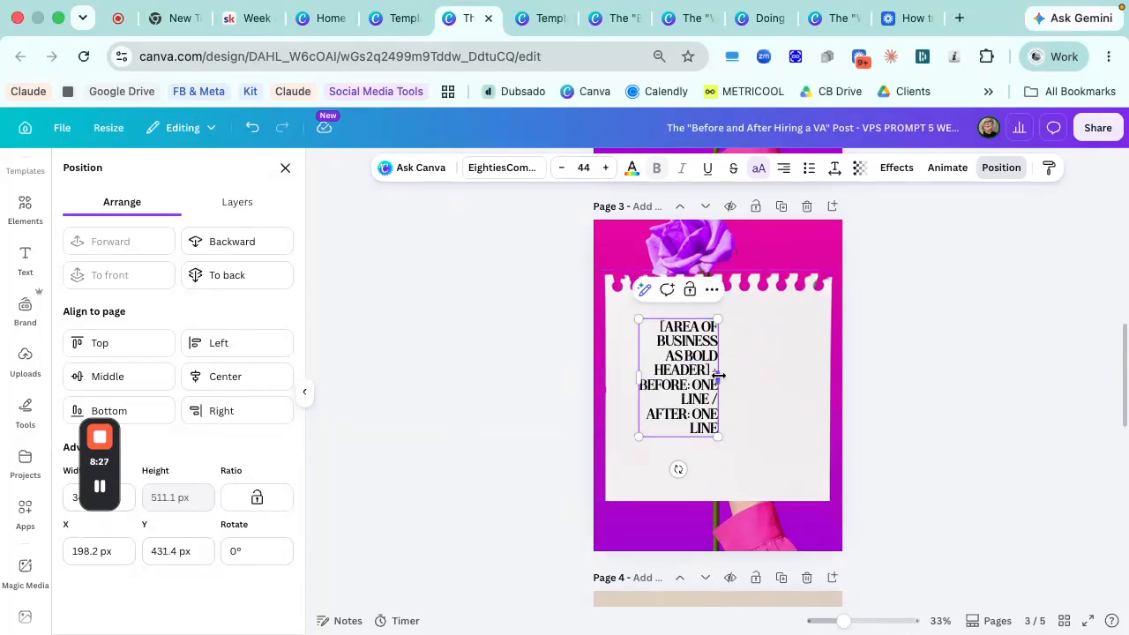
{"action": "left_click_drag", "start_coordinate": [718, 376], "coordinate": [801, 377]}
{"action": "left_click", "coordinate": [754, 420]}
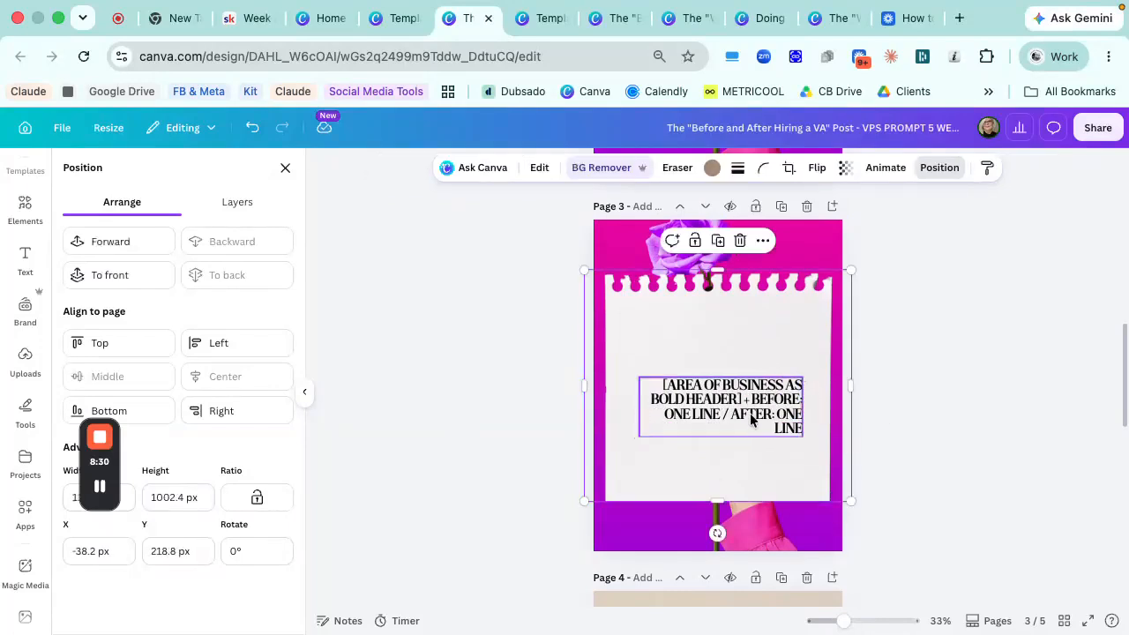
- Turn off uppercase for page 3's placeholder text, apply the brand font EightiesComeback_VAR and align it left
{"action": "left_click", "coordinate": [750, 418]}
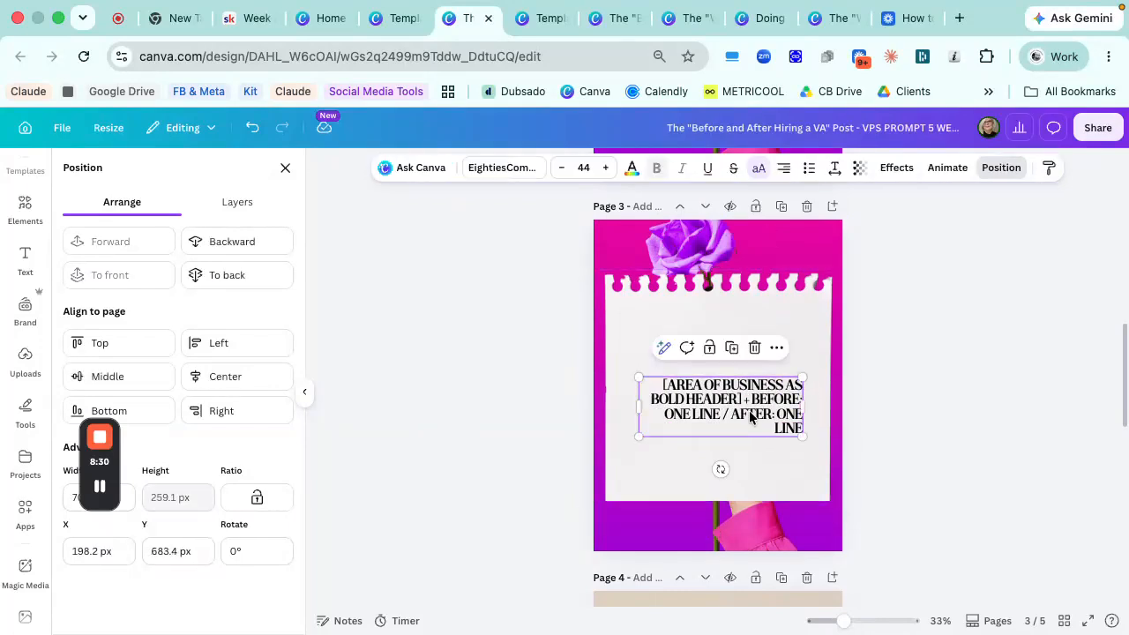
{"action": "left_click", "coordinate": [761, 169]}
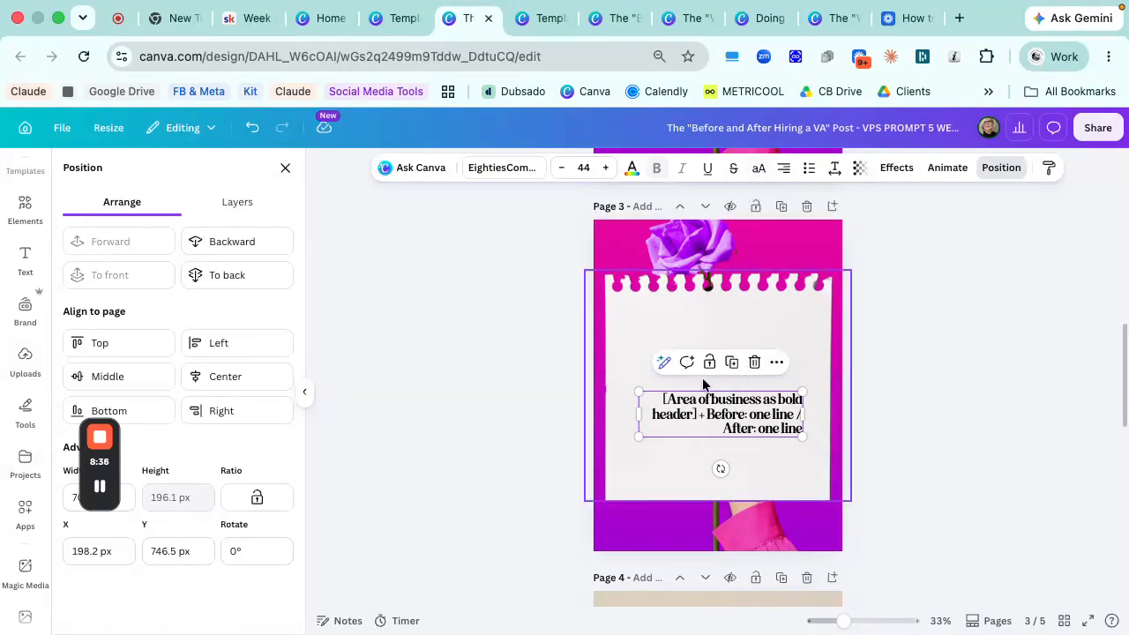
{"action": "left_click", "coordinate": [501, 174]}
{"action": "scroll", "coordinate": [228, 370], "scroll_direction": "down", "scroll_amount": 5}
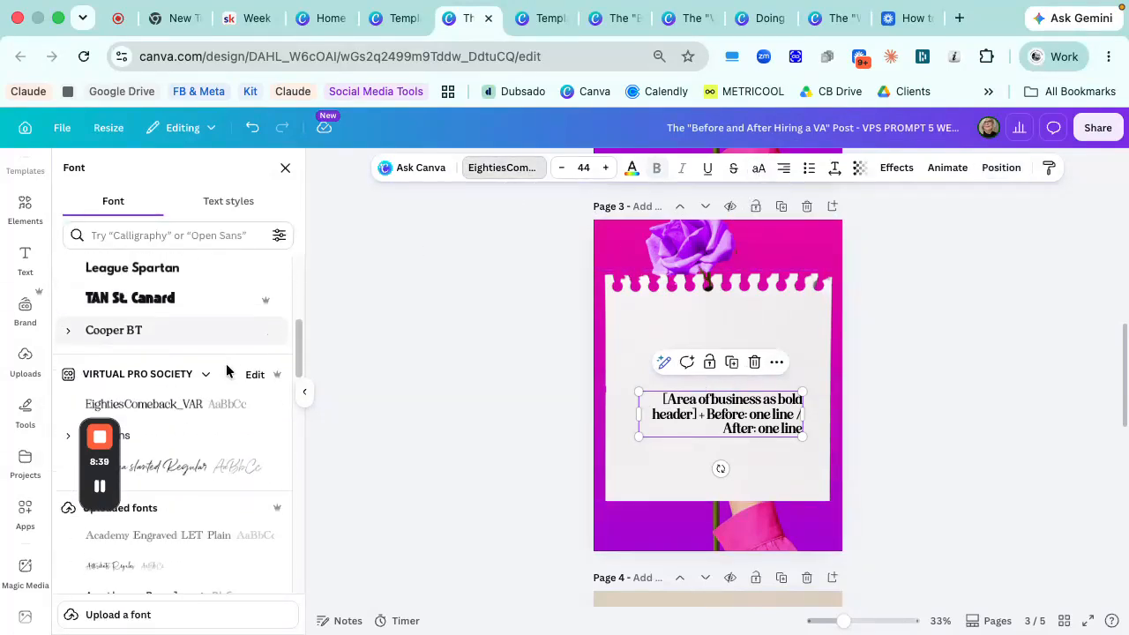
{"action": "left_click", "coordinate": [170, 325]}
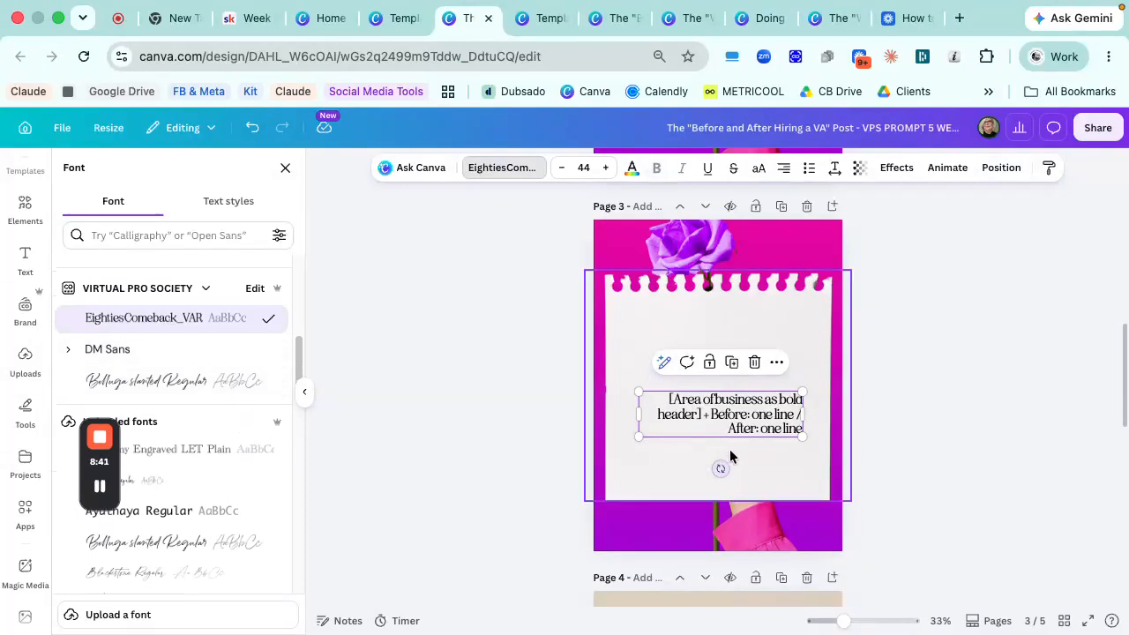
{"action": "left_click", "coordinate": [783, 169]}
{"action": "left_click", "coordinate": [783, 169]}
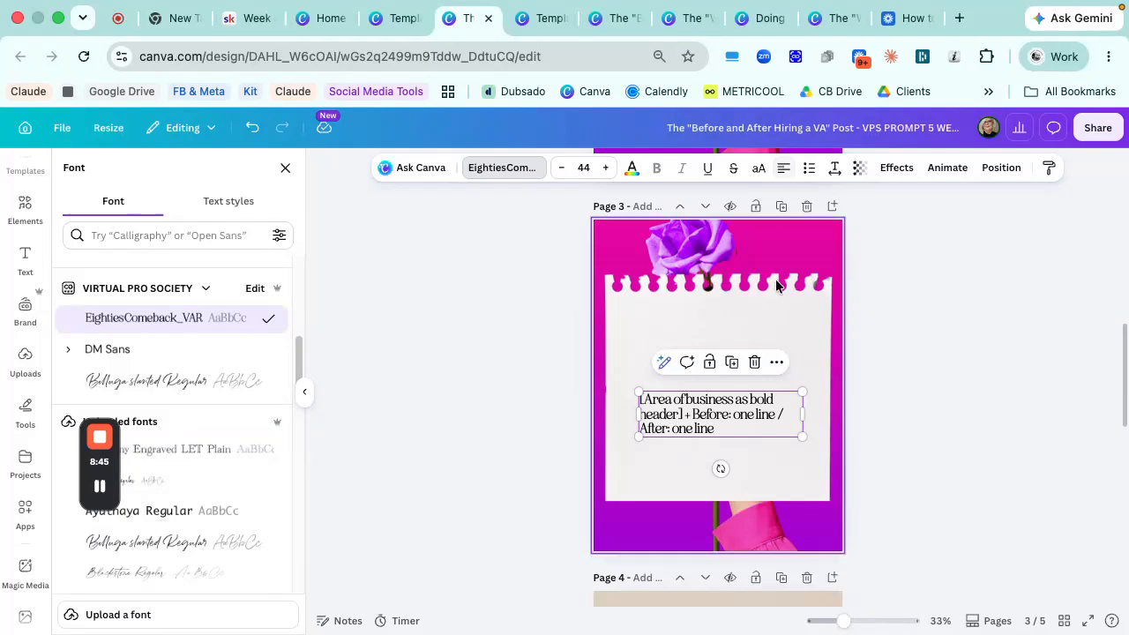
- Move page 3's placeholder text up on the note paper and scale it to a font size of about 48.8
{"action": "left_click_drag", "start_coordinate": [757, 411], "coordinate": [754, 364]}
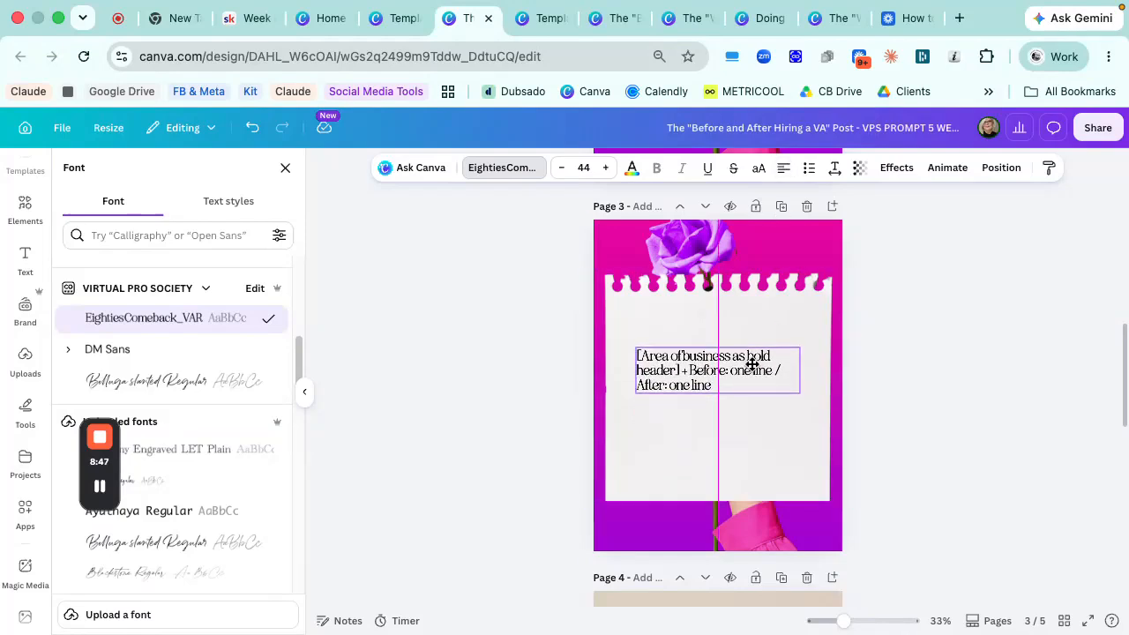
{"action": "left_click_drag", "start_coordinate": [800, 395], "coordinate": [804, 426]}
{"action": "left_click_drag", "start_coordinate": [777, 378], "coordinate": [767, 377]}
{"action": "left_click", "coordinate": [776, 424]}
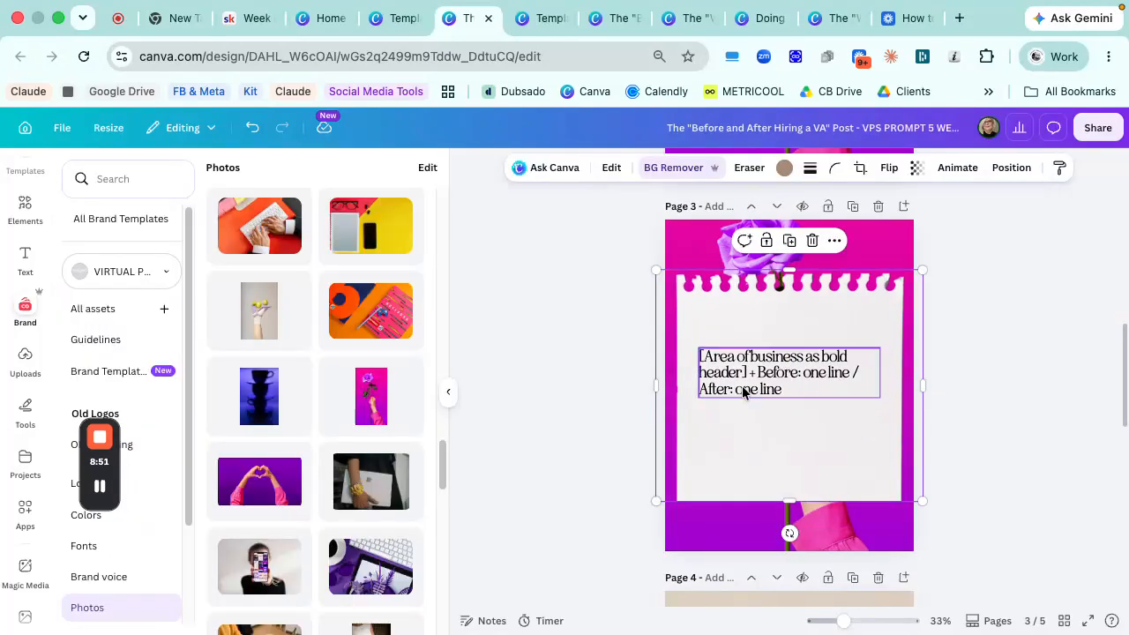
{"action": "left_click", "coordinate": [747, 393]}
{"action": "left_click", "coordinate": [819, 379]}
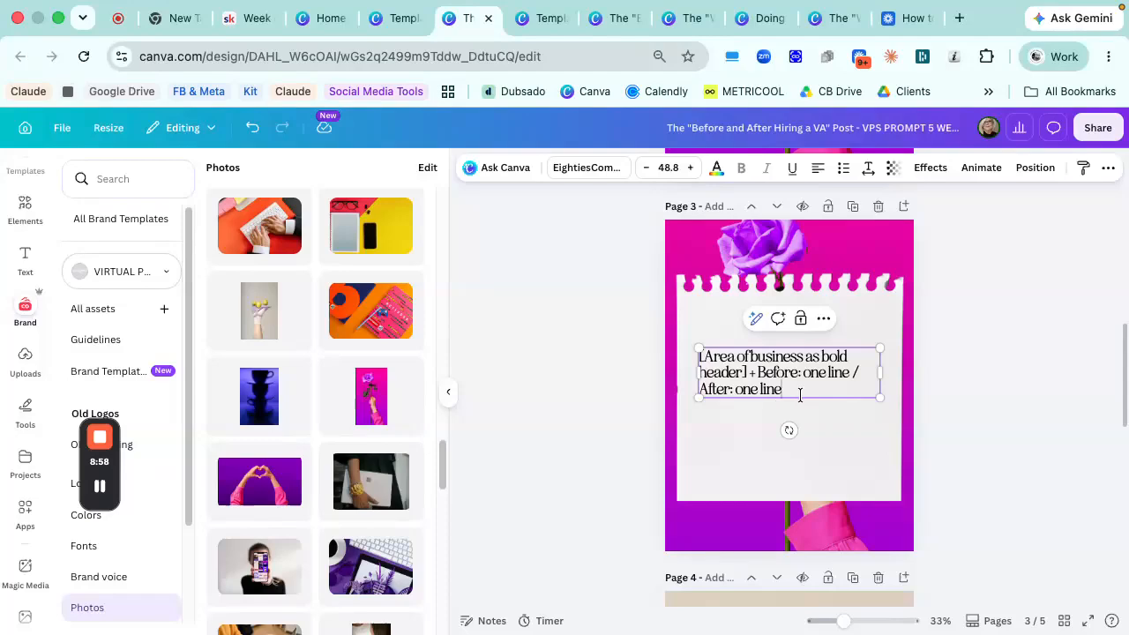
{"action": "left_click", "coordinate": [832, 426]}
{"action": "left_click", "coordinate": [832, 373]}
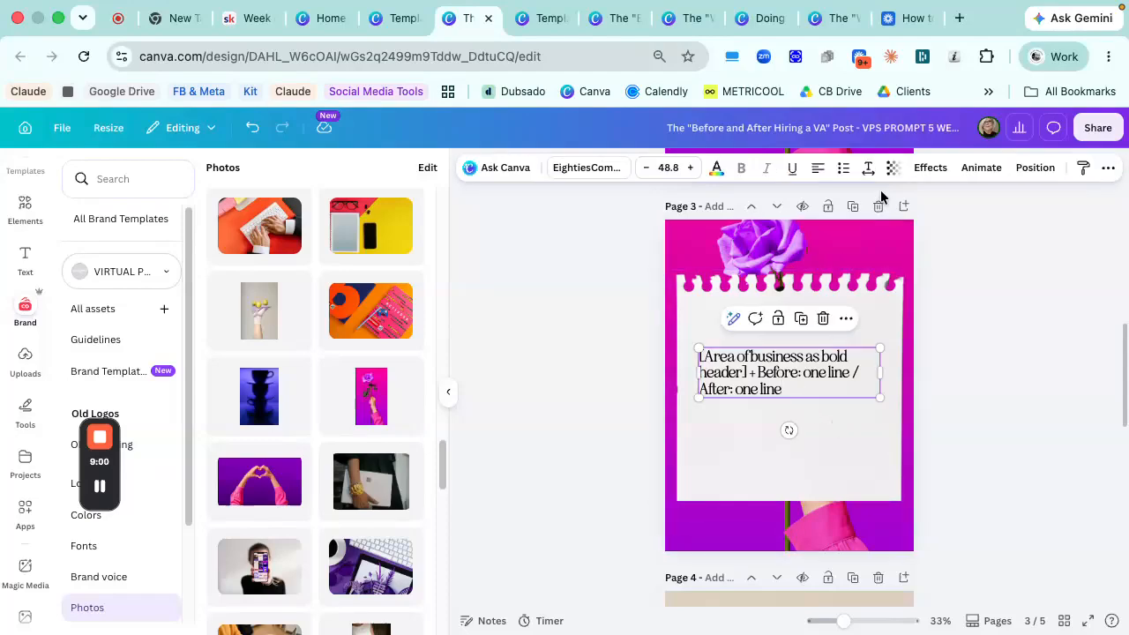
- Duplicate page 3 twice and delete the two leftover beige template pages at the end of the design
{"action": "left_click", "coordinate": [845, 212]}
{"action": "left_click", "coordinate": [849, 208]}
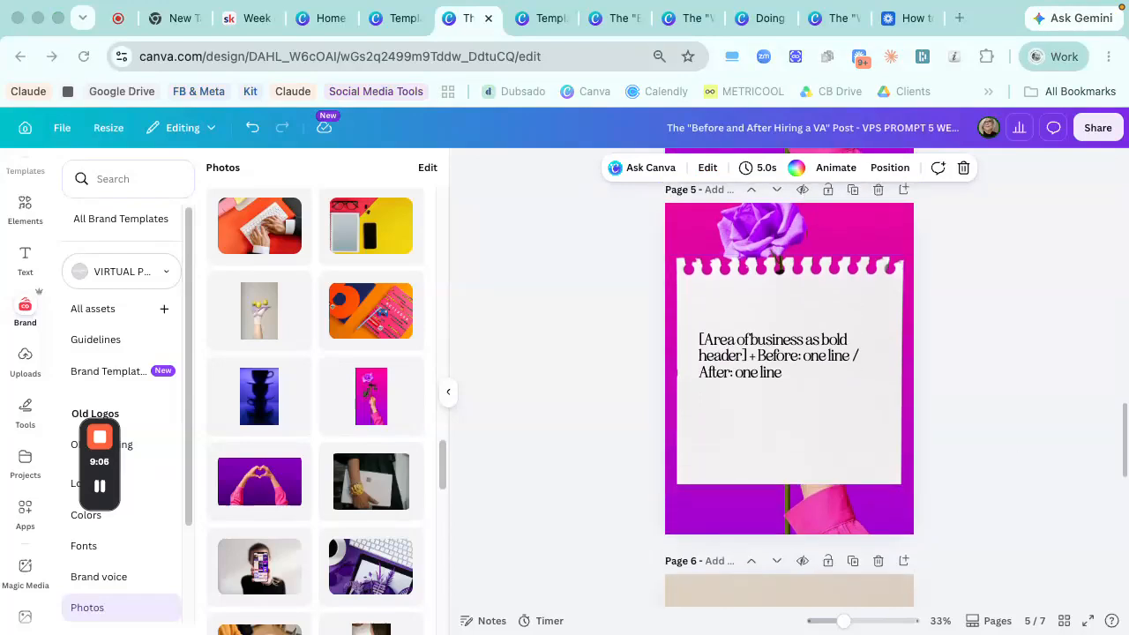
{"action": "scroll", "coordinate": [882, 538], "scroll_direction": "down", "scroll_amount": 5}
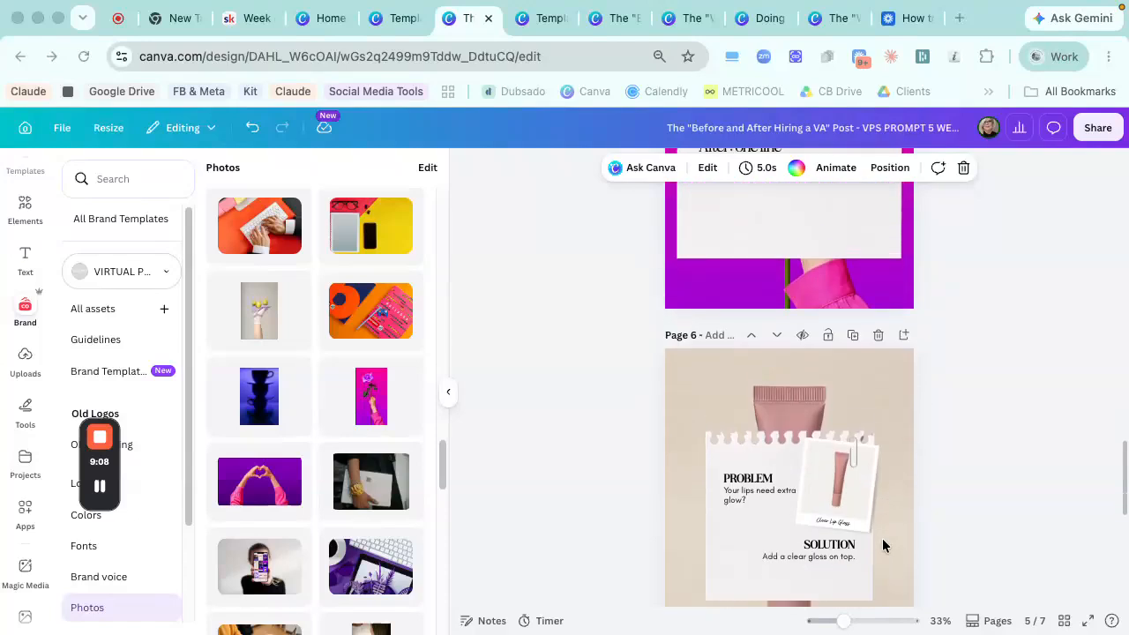
{"action": "left_click", "coordinate": [877, 346]}
{"action": "left_click", "coordinate": [877, 349]}
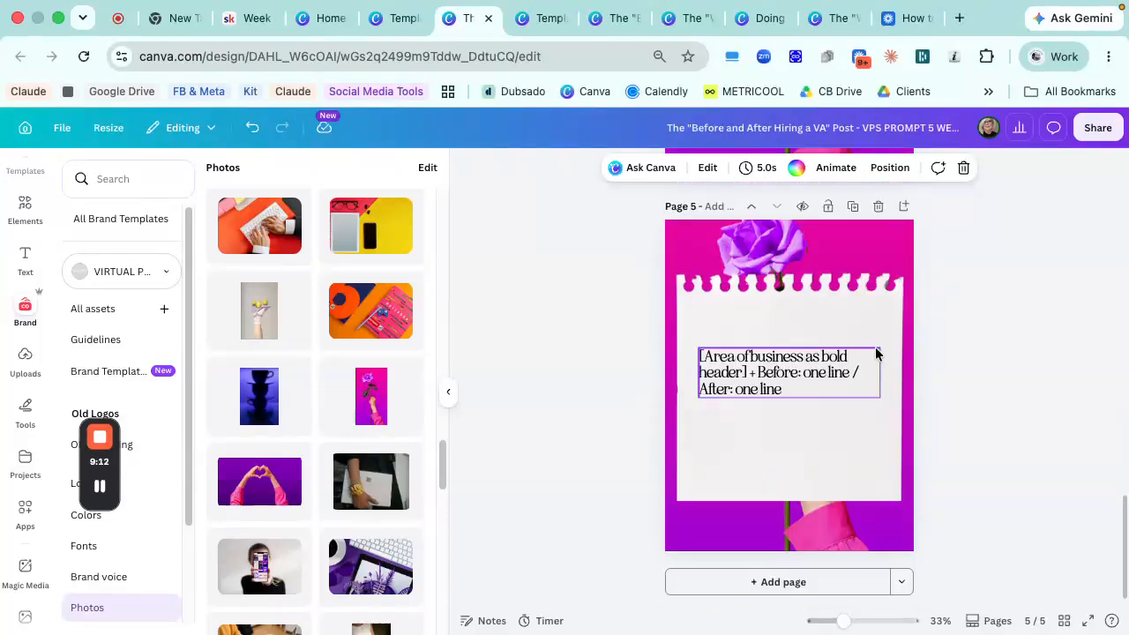
- Nudge page 5's placeholder text slightly down on the note paper
{"action": "scroll", "coordinate": [904, 433], "scroll_direction": "up", "scroll_amount": 1}
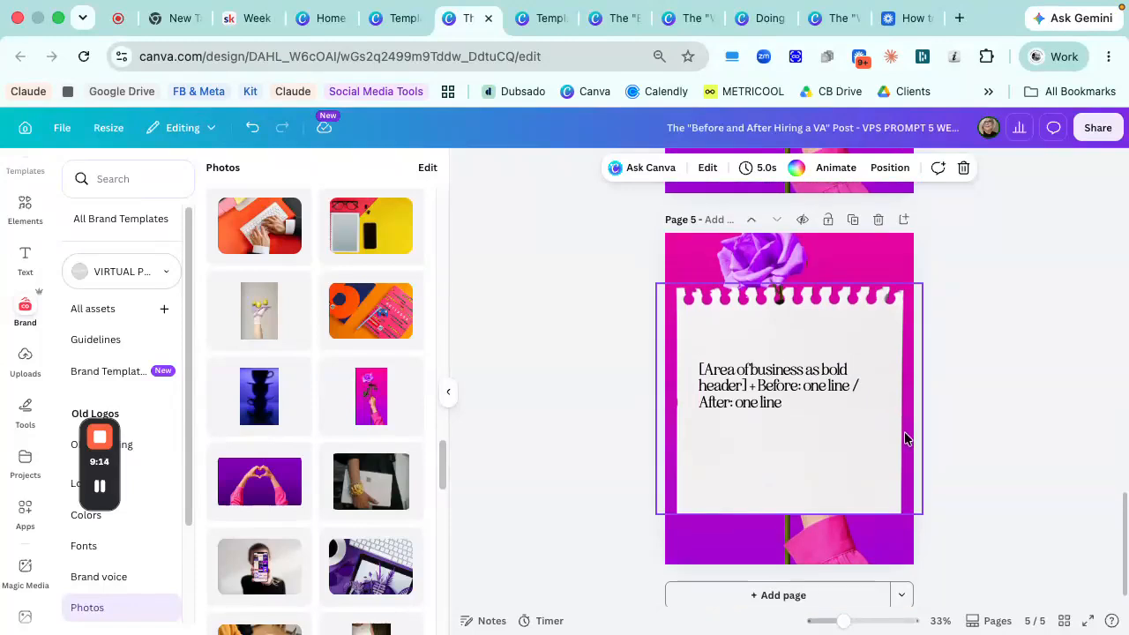
{"action": "left_click", "coordinate": [773, 394]}
{"action": "left_click_drag", "start_coordinate": [774, 394], "coordinate": [772, 398]}
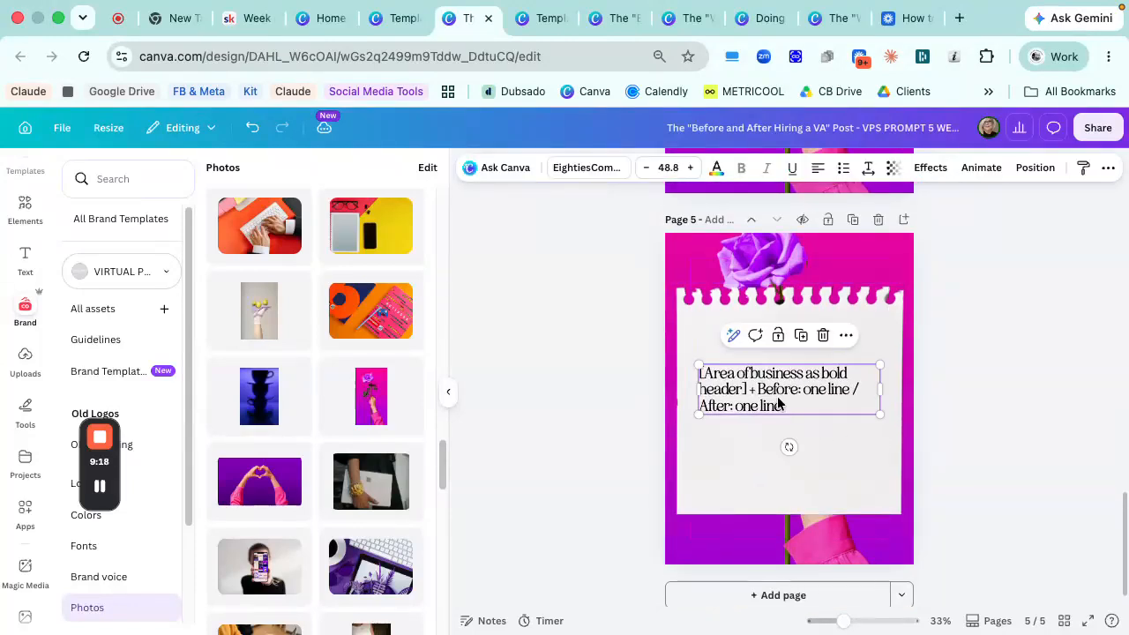
{"action": "left_click", "coordinate": [808, 437]}
- Duplicate page 1 and move the copy to the end of the design as page 6
{"action": "scroll", "coordinate": [810, 438], "scroll_direction": "up", "scroll_amount": 15}
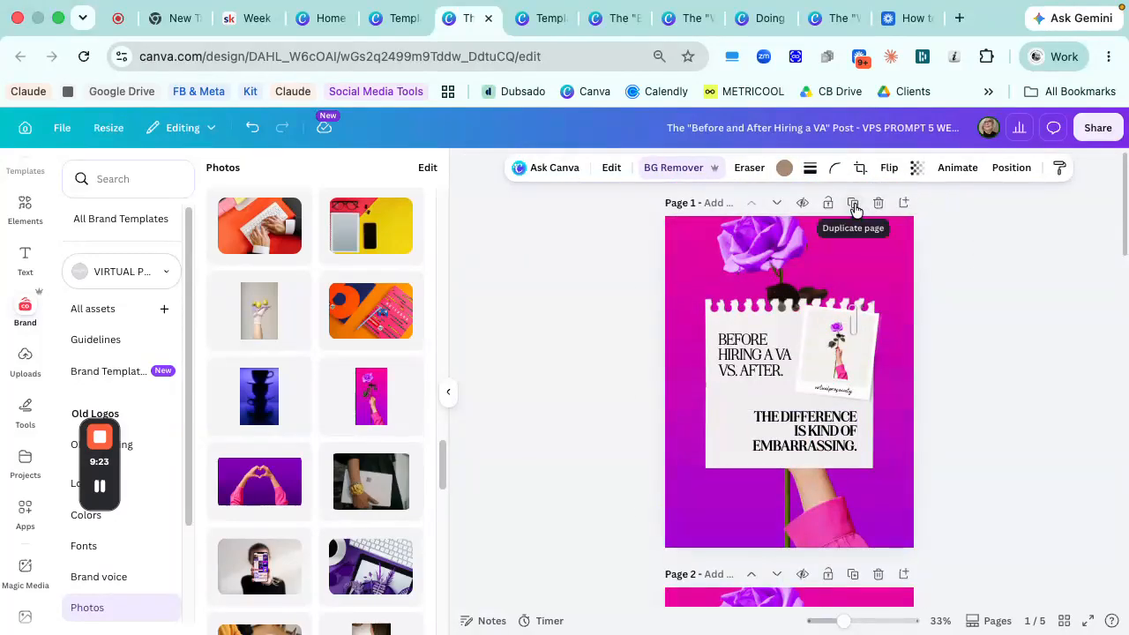
{"action": "left_click", "coordinate": [853, 204]}
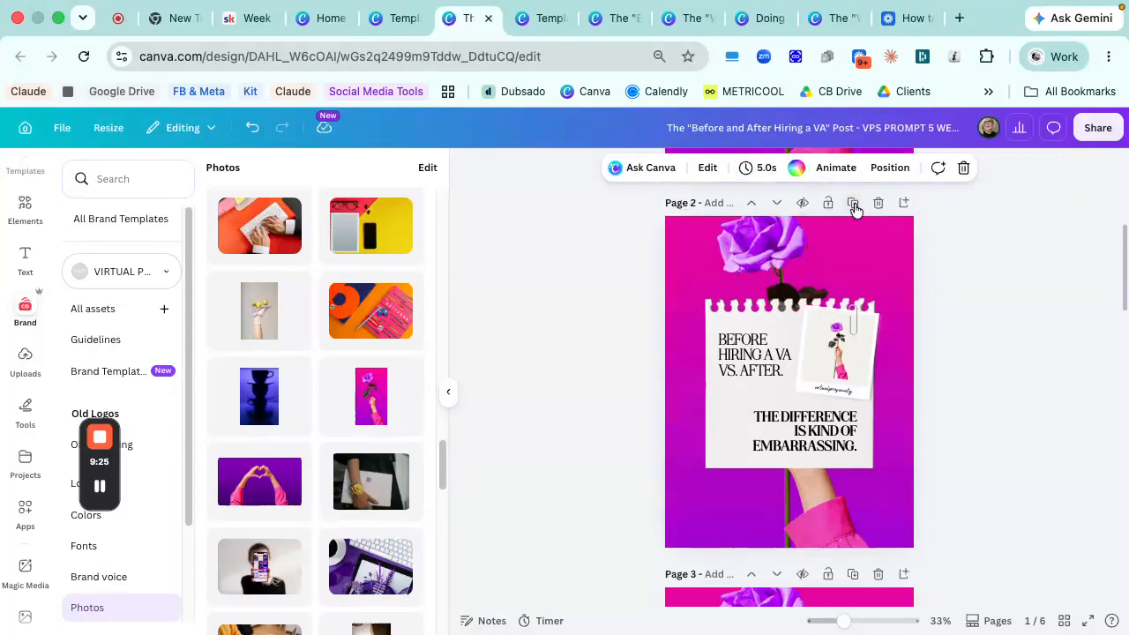
{"action": "left_click", "coordinate": [777, 205]}
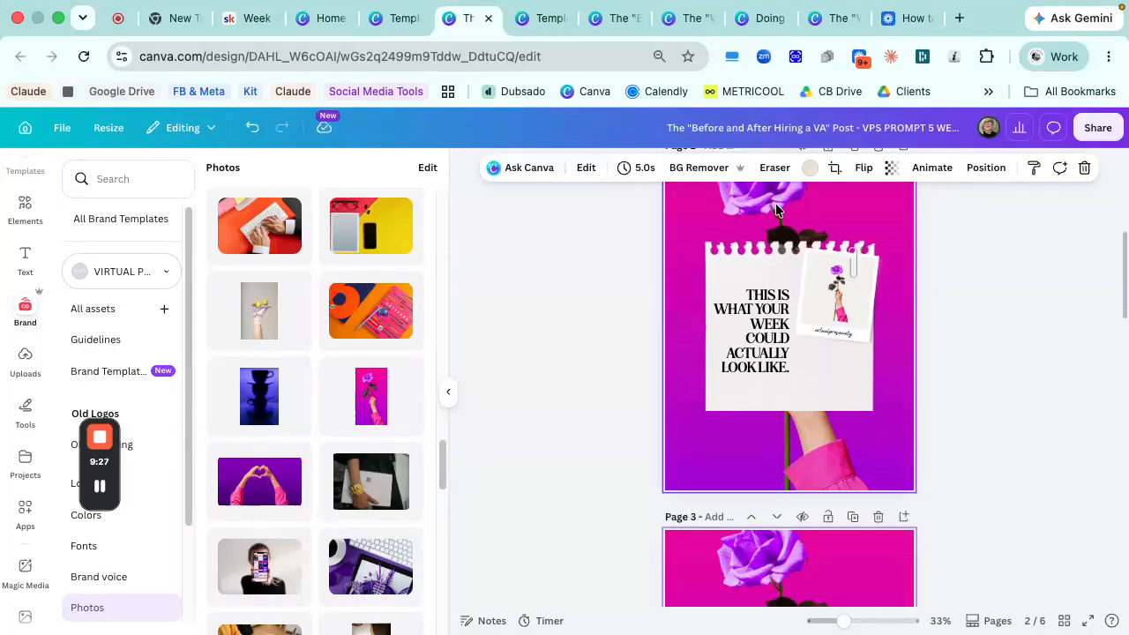
{"action": "left_click", "coordinate": [777, 206]}
{"action": "left_click", "coordinate": [777, 206]}
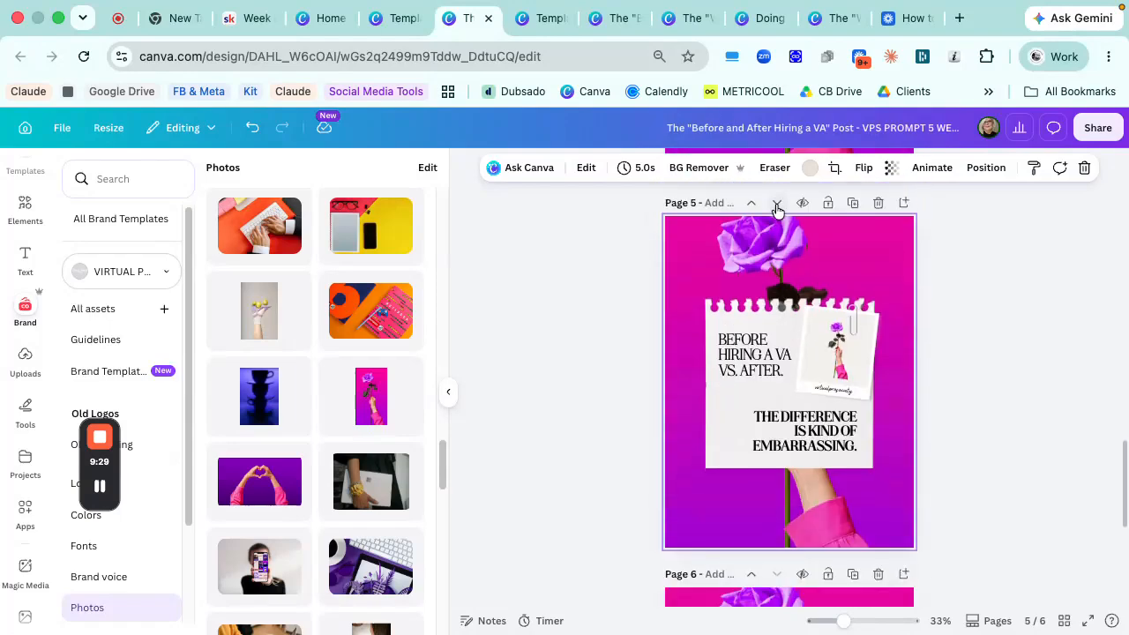
{"action": "left_click", "coordinate": [777, 206]}
- Replace page 6's upper heading with "Still in the before?"
{"action": "left_click", "coordinate": [756, 364]}
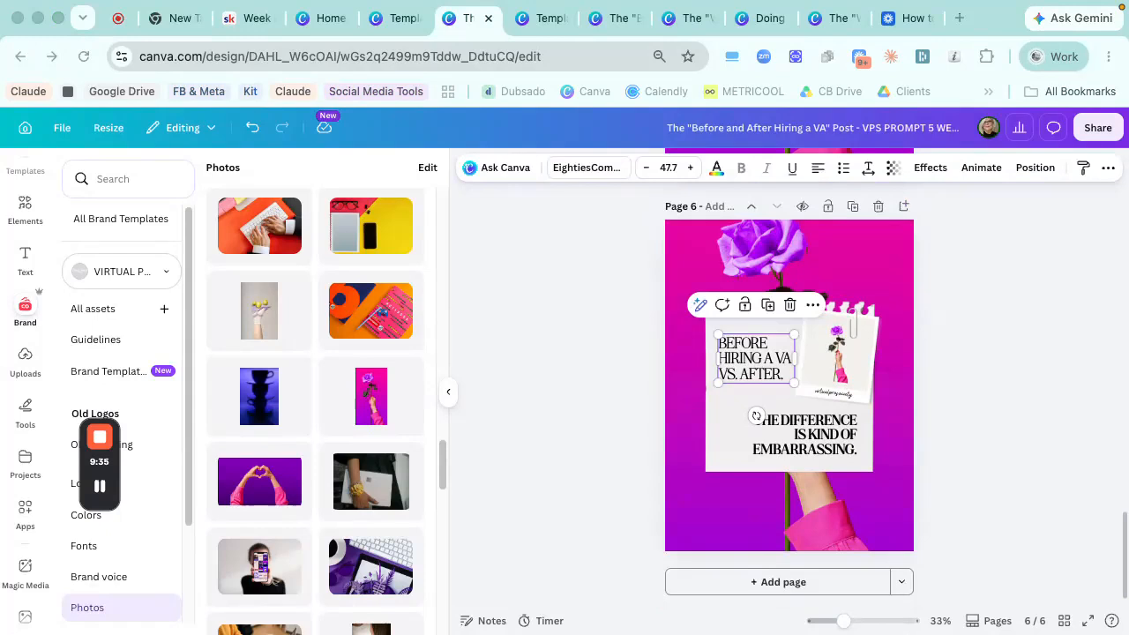
{"action": "double_click", "coordinate": [754, 368]}
{"action": "key", "text": "ctrl+v"}
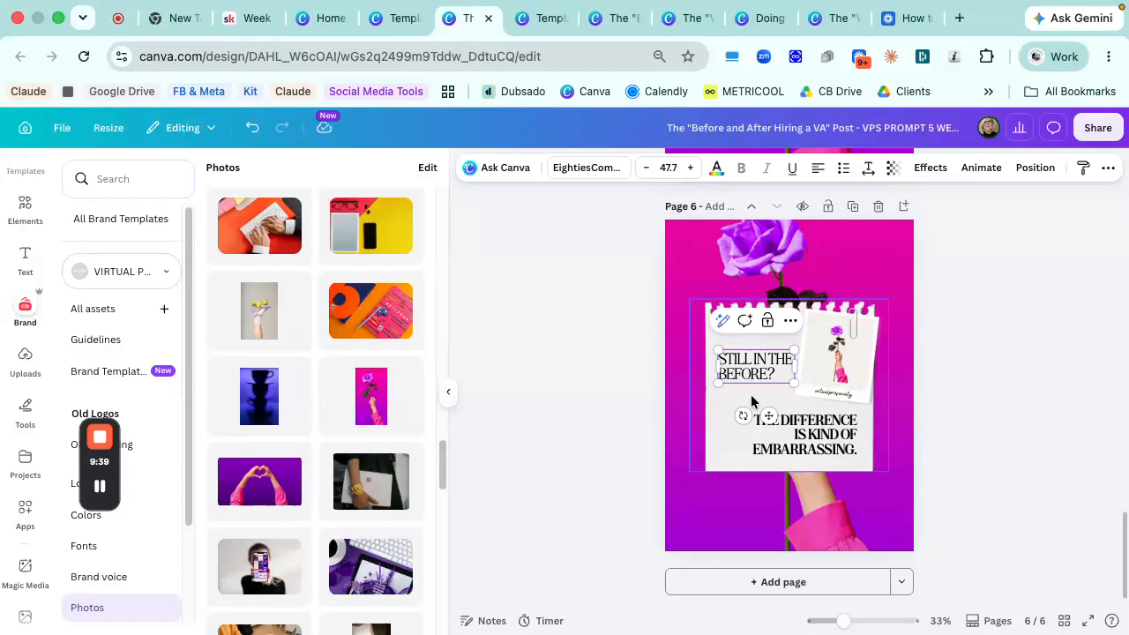
{"action": "left_click", "coordinate": [751, 394]}
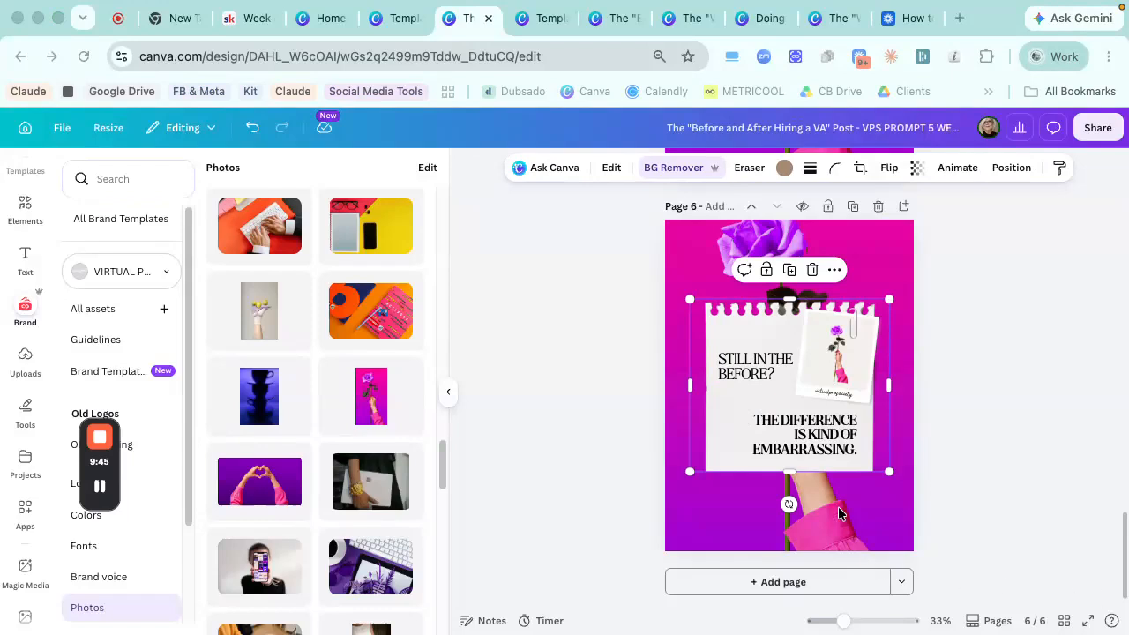
- Replace page 6's bold lower text with "You don't have to be."
{"action": "left_click", "coordinate": [793, 429]}
{"action": "triple_click", "coordinate": [791, 435]}
{"action": "key", "text": "super+v"}
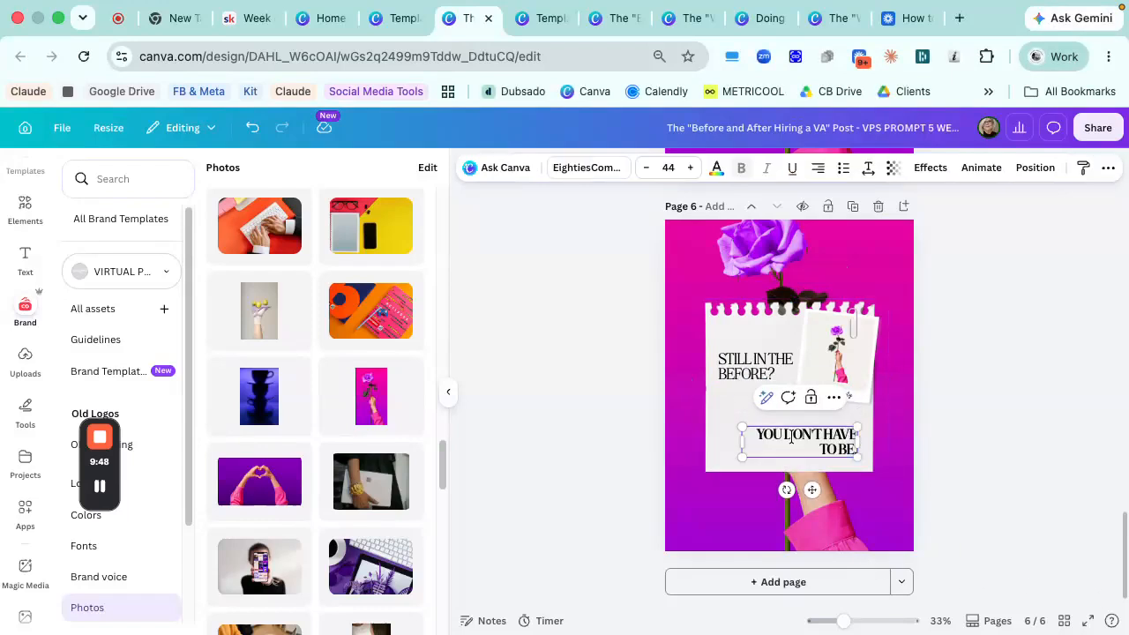
{"action": "left_click", "coordinate": [727, 461]}
- Widen page 6's bold text box so the sentence fits on one line and move it up below the polaroid
{"action": "left_click", "coordinate": [782, 441]}
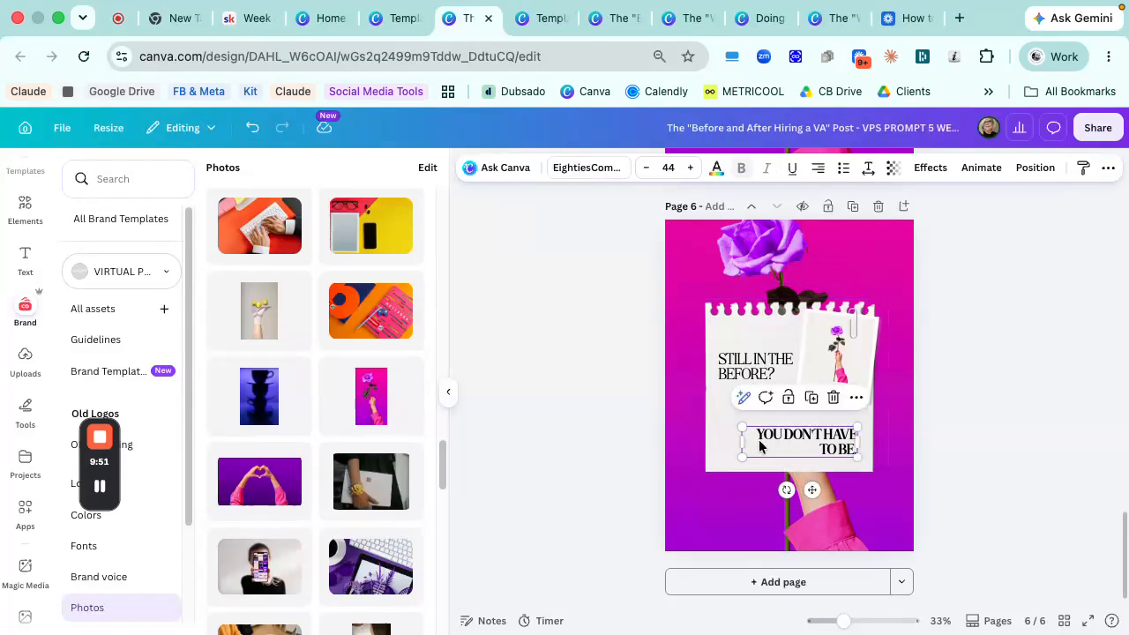
{"action": "left_click_drag", "start_coordinate": [739, 441], "coordinate": [709, 448]}
{"action": "left_click_drag", "start_coordinate": [783, 448], "coordinate": [788, 430]}
{"action": "left_click_drag", "start_coordinate": [788, 431], "coordinate": [788, 425]}
{"action": "left_click", "coordinate": [809, 448]}
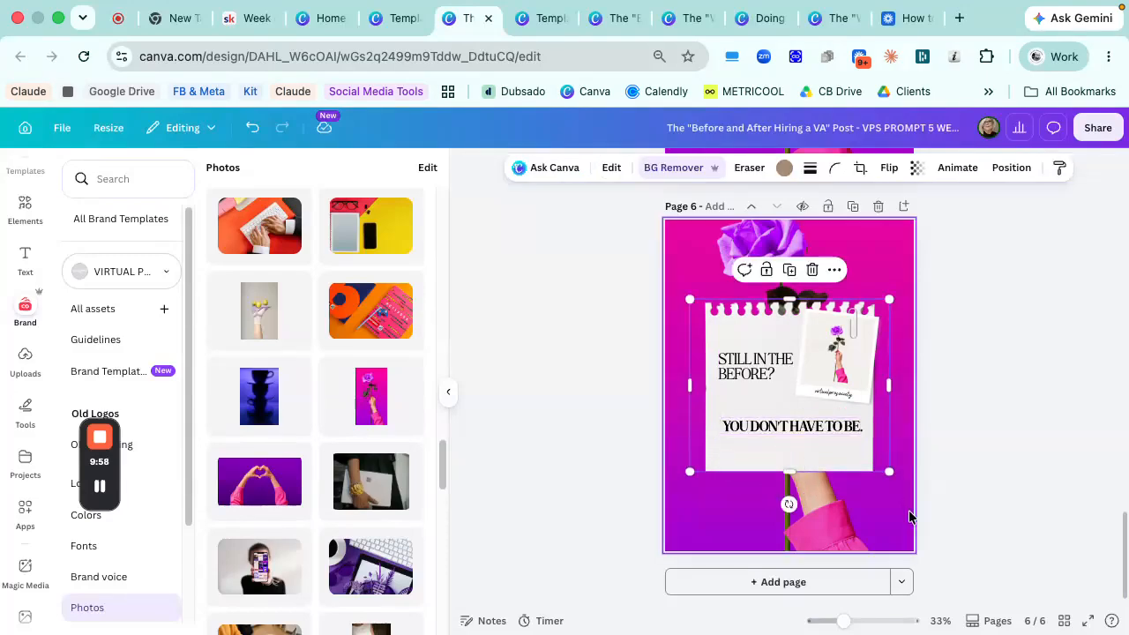
{"action": "left_click", "coordinate": [909, 517]}
- Look over the carousel's pages to check their text and layout
{"action": "scroll", "coordinate": [909, 518], "scroll_direction": "up", "scroll_amount": 20}
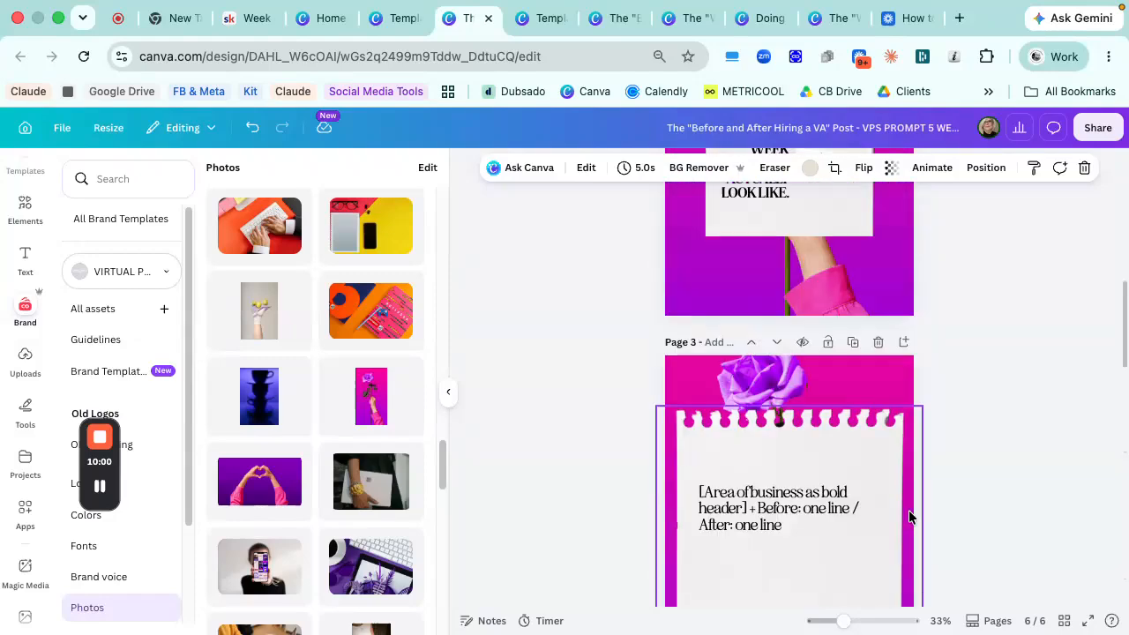
{"action": "scroll", "coordinate": [909, 517], "scroll_direction": "down", "scroll_amount": 5}
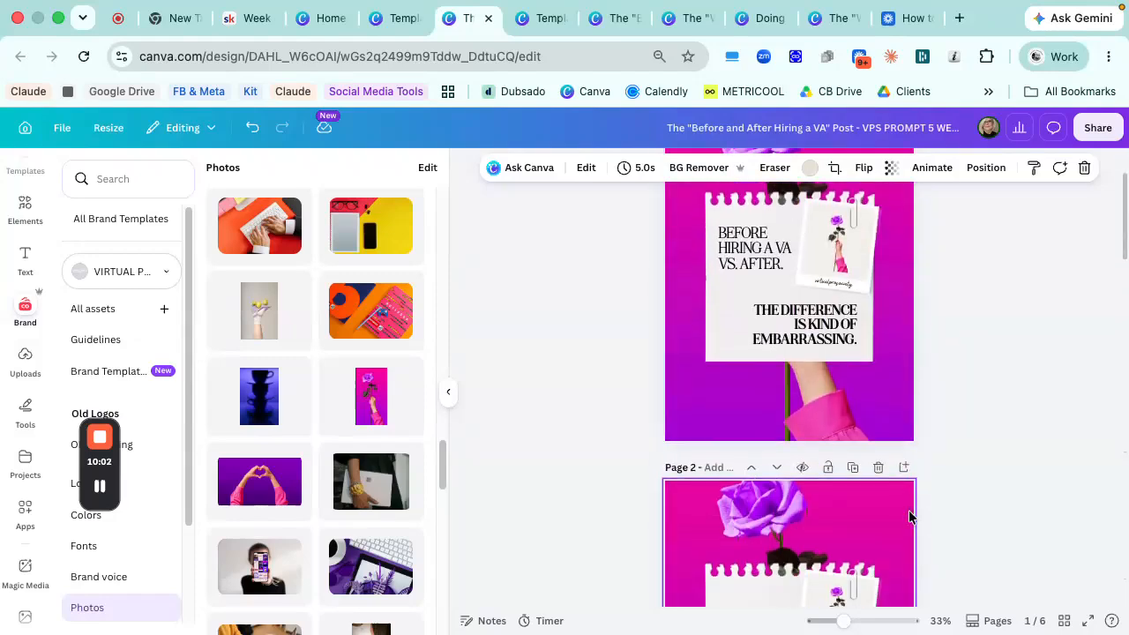
{"action": "scroll", "coordinate": [909, 517], "scroll_direction": "down", "scroll_amount": 15}
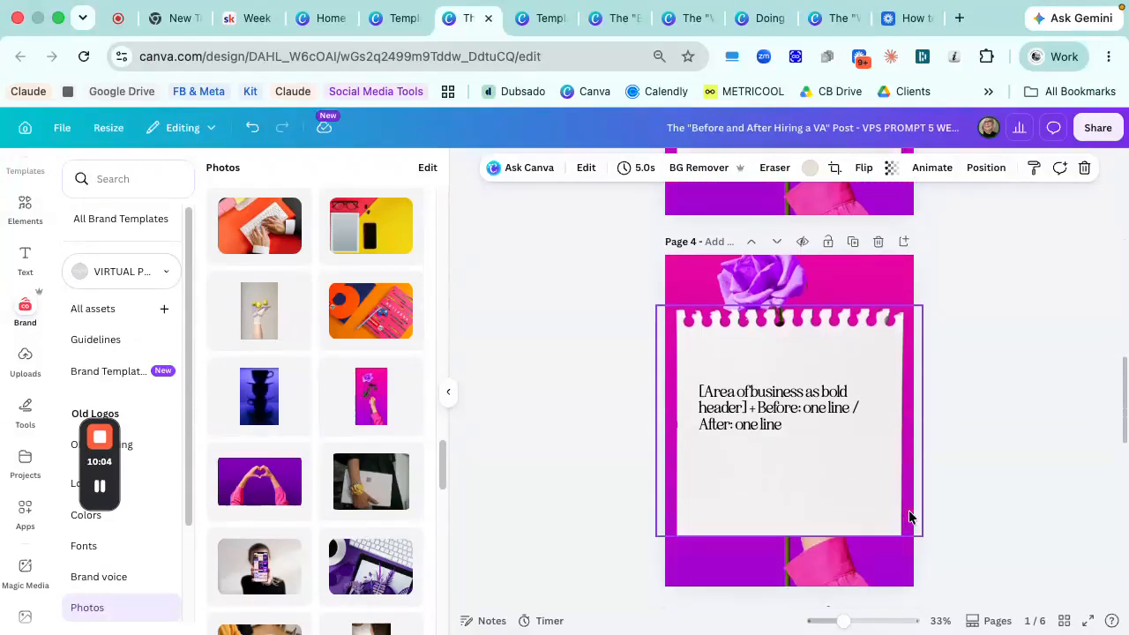
{"action": "scroll", "coordinate": [908, 516], "scroll_direction": "up", "scroll_amount": 8}
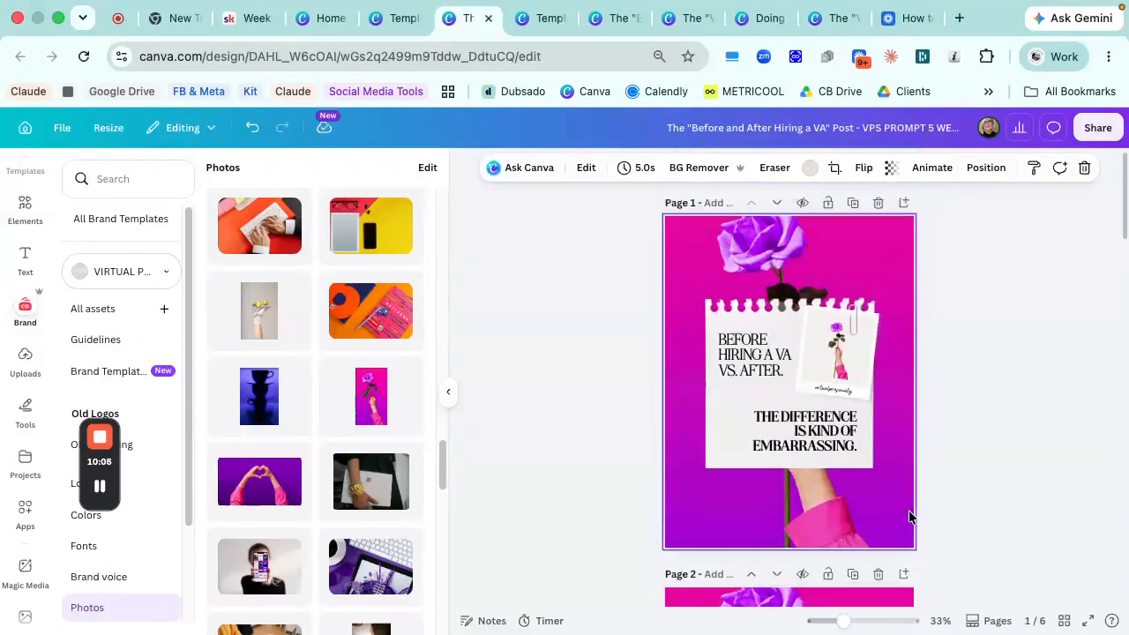
{"action": "scroll", "coordinate": [10, 256], "scroll_direction": "up", "scroll_amount": 1}
- Open the "Pink Minimalist Problem and Solution Skincare Products Carousel" template's details and look through its pages and style
{"action": "left_click", "coordinate": [21, 228]}
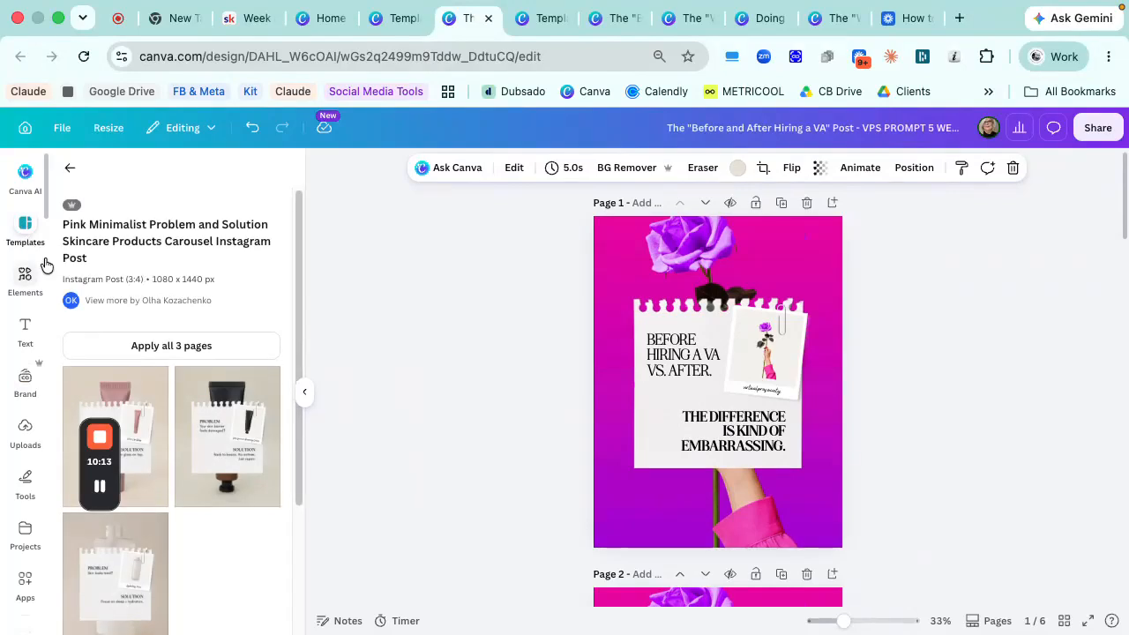
{"action": "scroll", "coordinate": [194, 430], "scroll_direction": "down", "scroll_amount": 3}
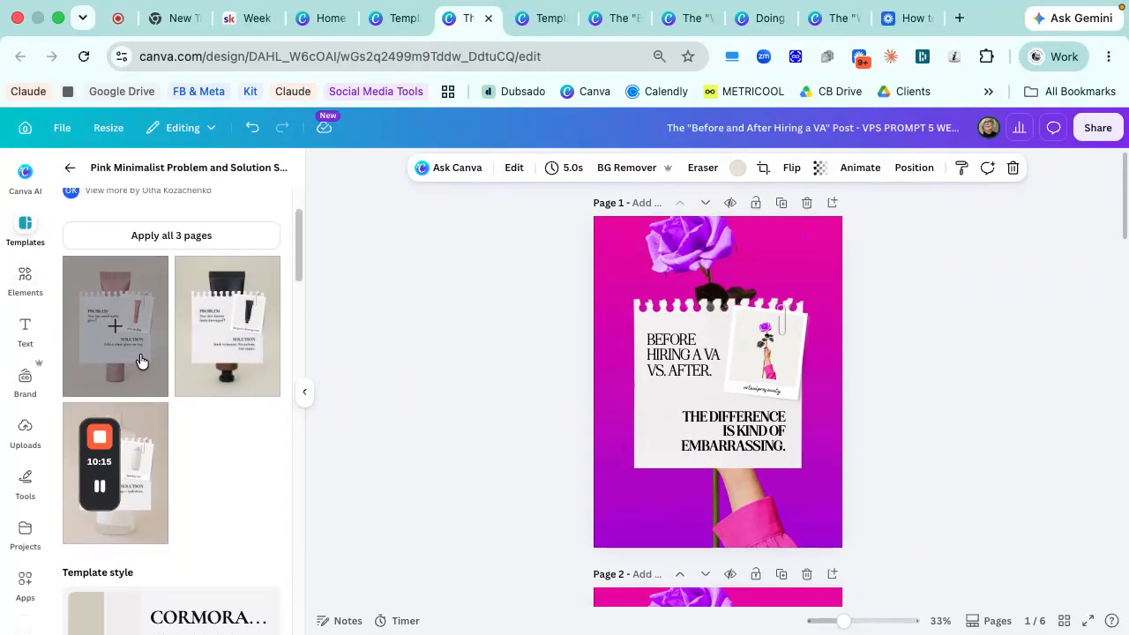